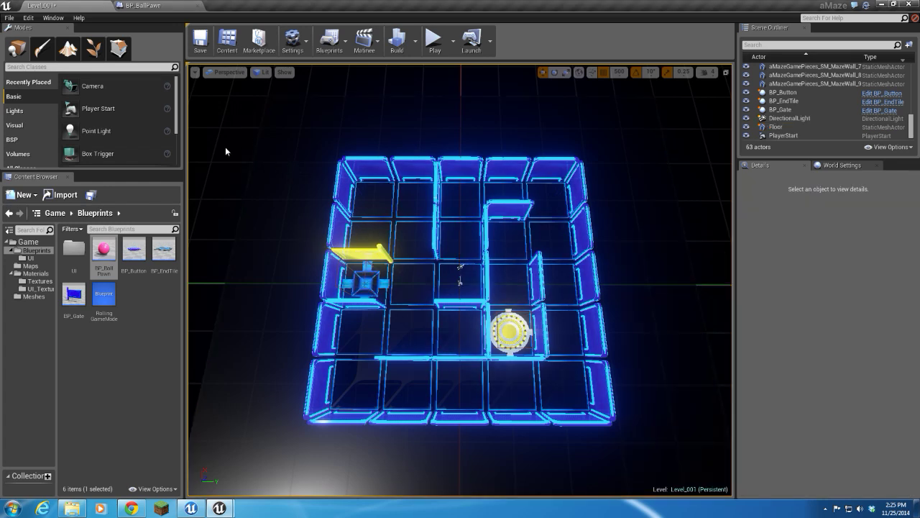
Step: In UI_Textures, review the ButtonBG texture, then select the M_ButtonBG material
{"action": "left_click", "coordinate": [39, 289]}
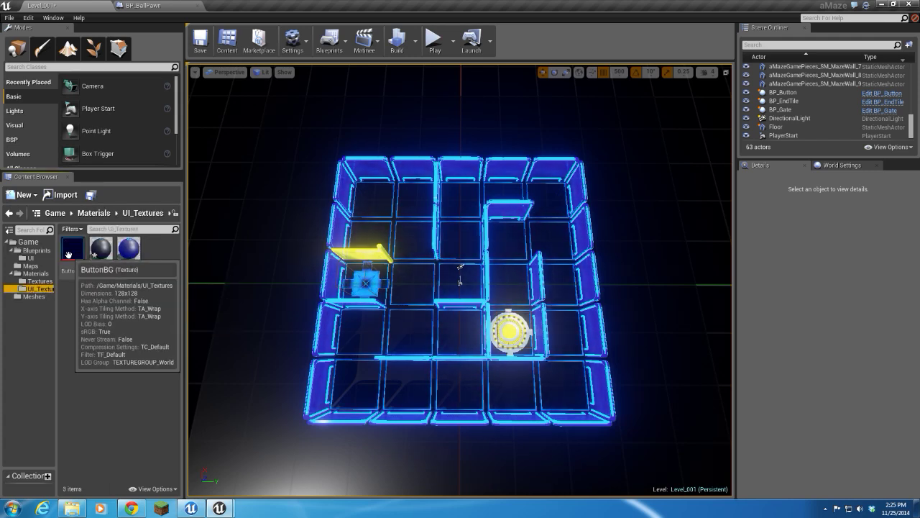
{"action": "double_click", "coordinate": [68, 256]}
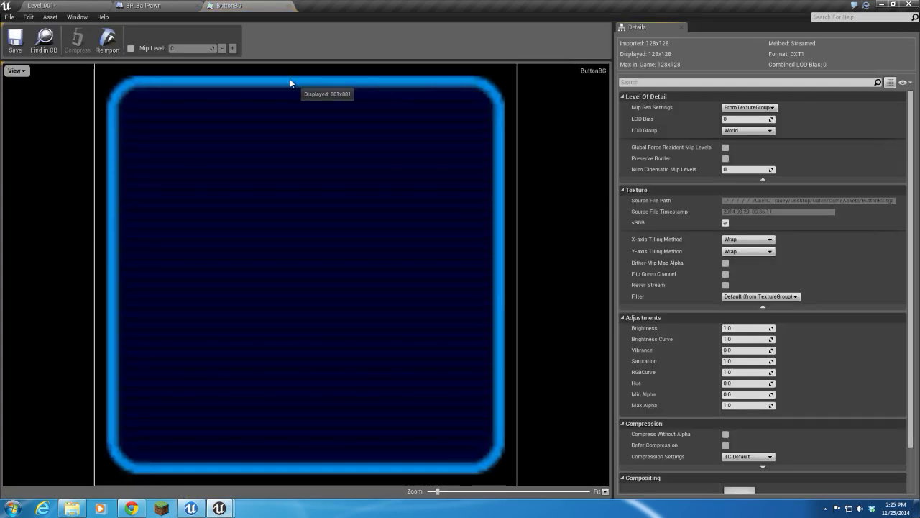
{"action": "left_click", "coordinate": [289, 5]}
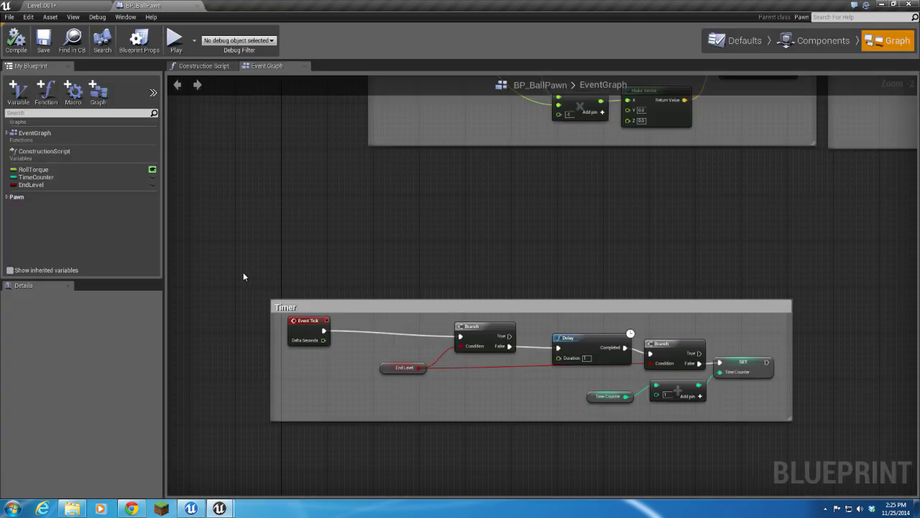
{"action": "left_click", "coordinate": [42, 5]}
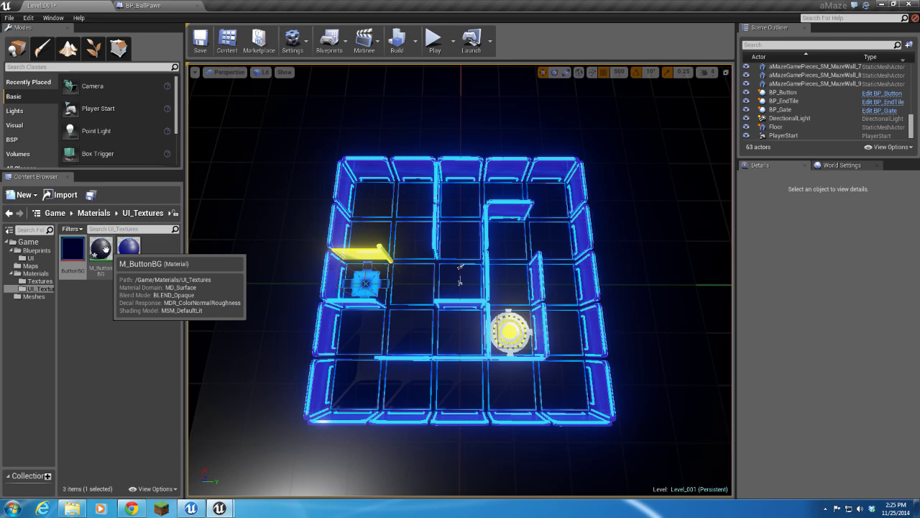
{"action": "left_click", "coordinate": [104, 249]}
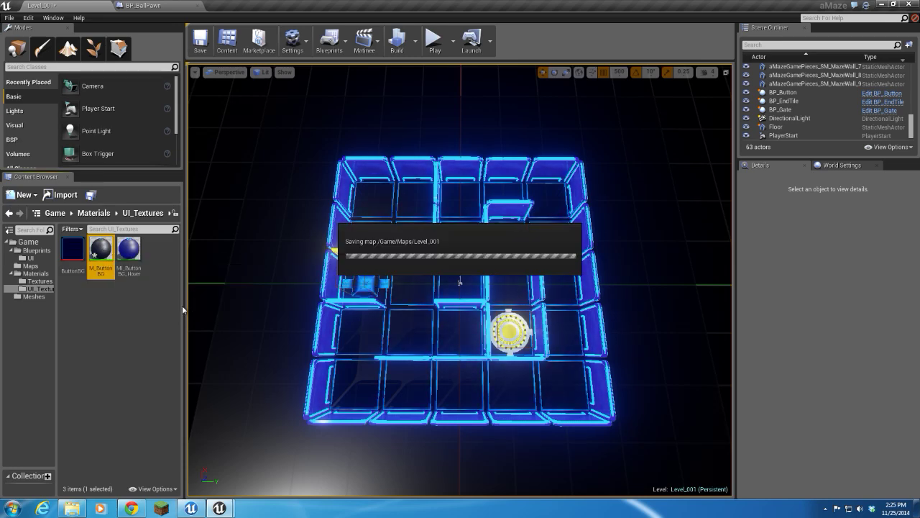
Step: Open M_ButtonBG, inspect its GlowAmount parameter and rotate the preview sphere
{"action": "double_click", "coordinate": [101, 268]}
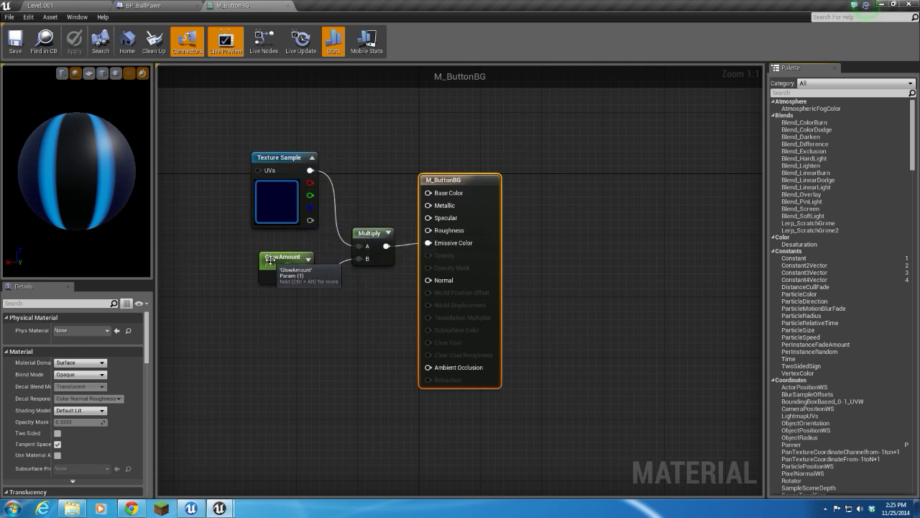
{"action": "left_click", "coordinate": [269, 260]}
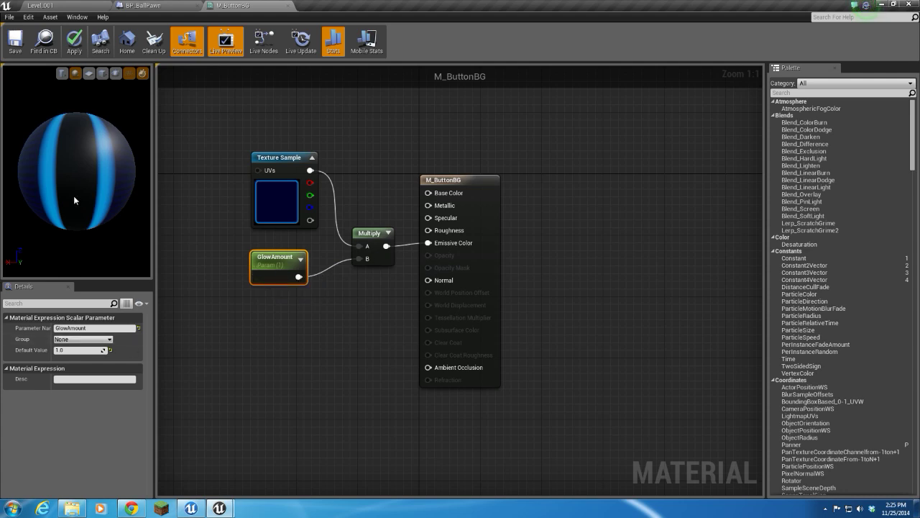
{"action": "mouse_move", "coordinate": [73, 195]}
{"action": "left_mouse_down"}
{"action": "mouse_move", "coordinate": [83, 194]}
{"action": "mouse_move", "coordinate": [76, 179]}
{"action": "left_mouse_up"}
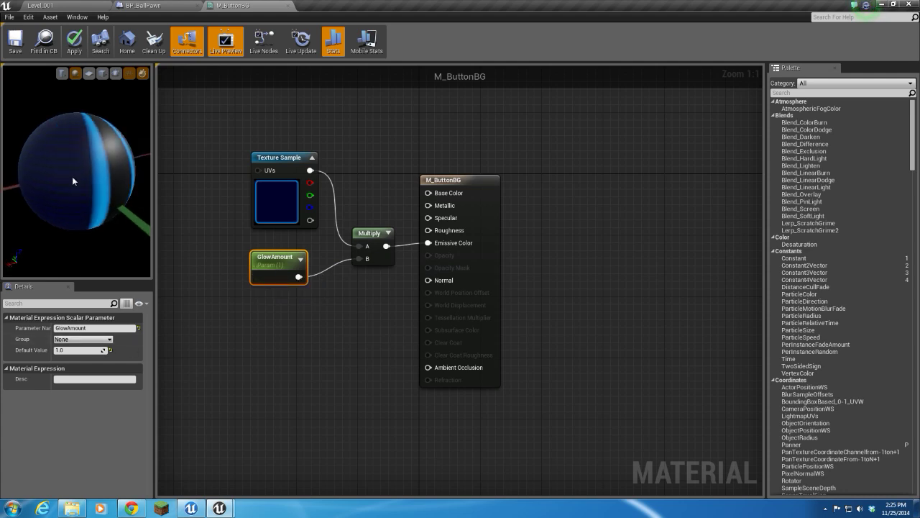
{"action": "left_click", "coordinate": [70, 9]}
Step: Open MI_ButtonBG_Hover and rotate its preview sphere to see the glow
{"action": "double_click", "coordinate": [129, 247]}
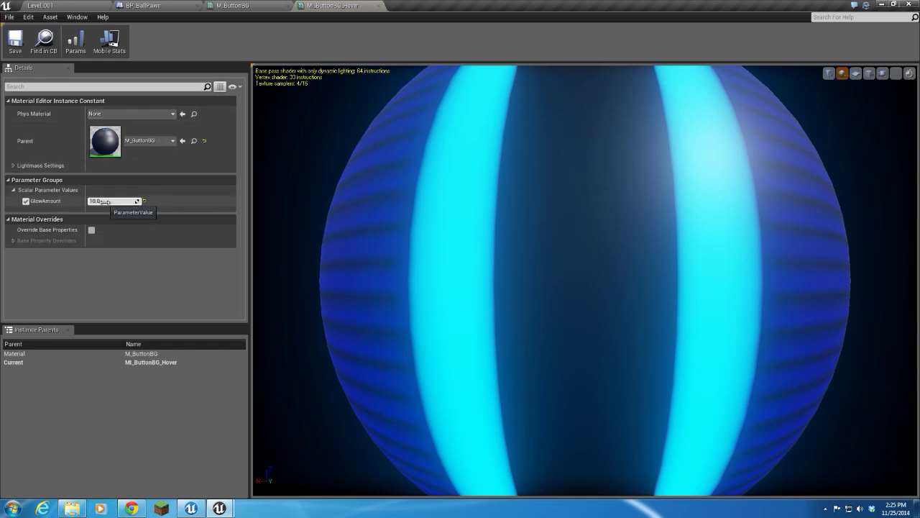
{"action": "scroll", "coordinate": [388, 202], "scroll_direction": "down", "scroll_amount": 10}
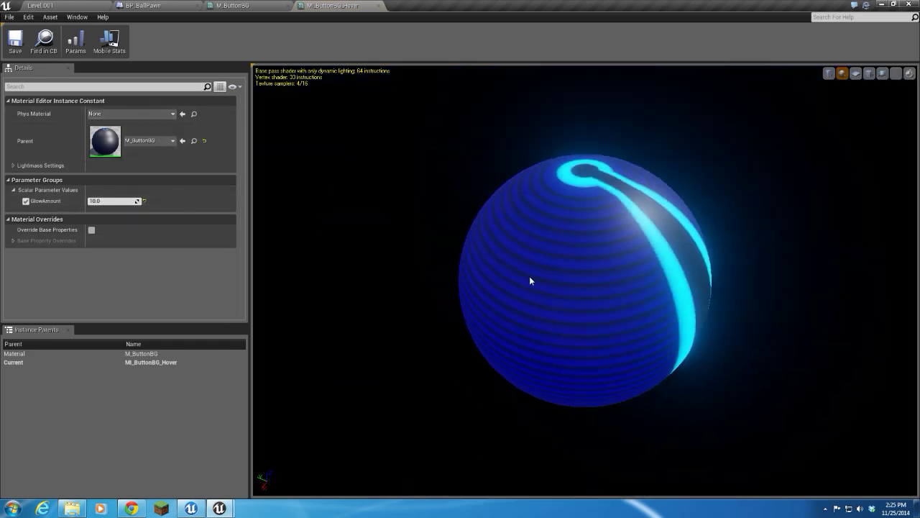
{"action": "left_click_drag", "start_coordinate": [586, 280], "coordinate": [531, 280]}
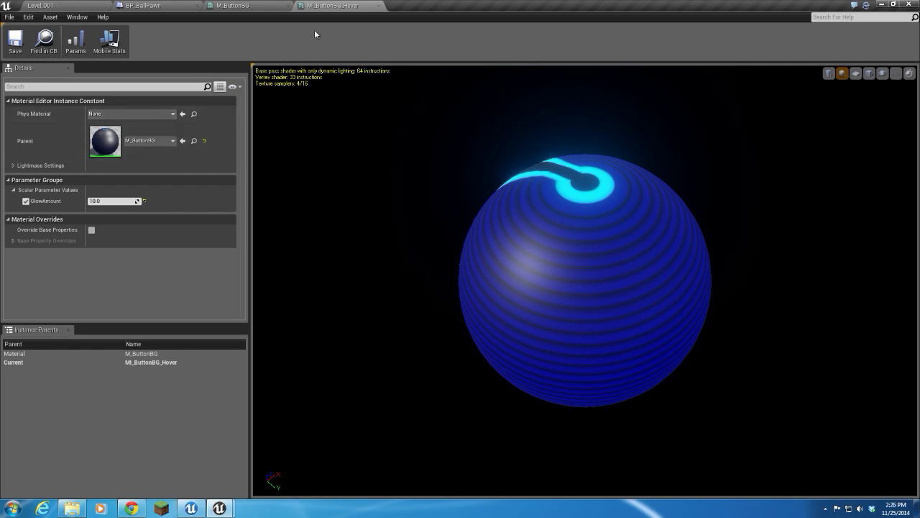
Step: Close both material editors, applying M_ButtonBG's changes, and open the Blueprints/UI folder
{"action": "left_click", "coordinate": [380, 6]}
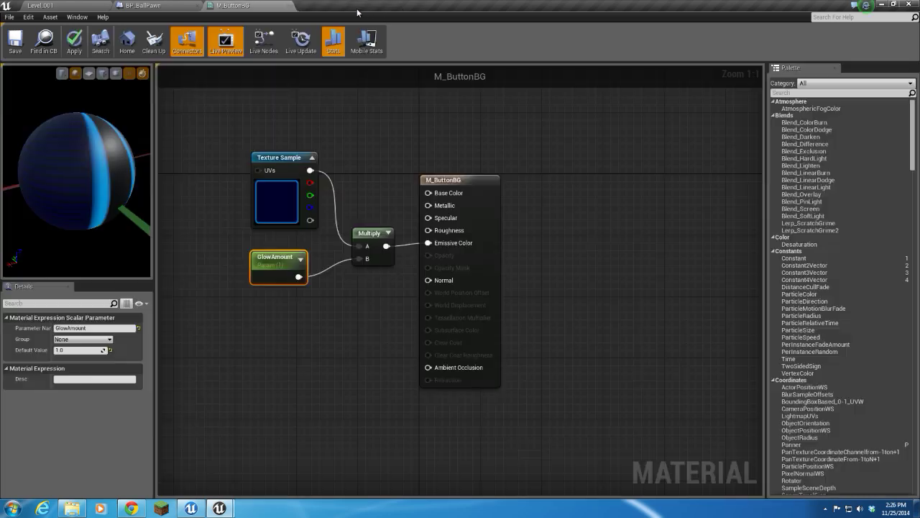
{"action": "left_click", "coordinate": [287, 6]}
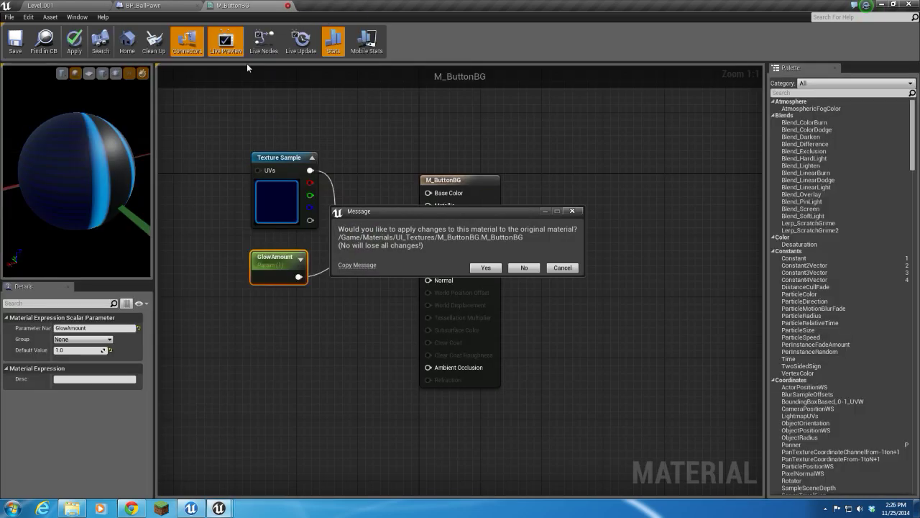
{"action": "left_click", "coordinate": [486, 267]}
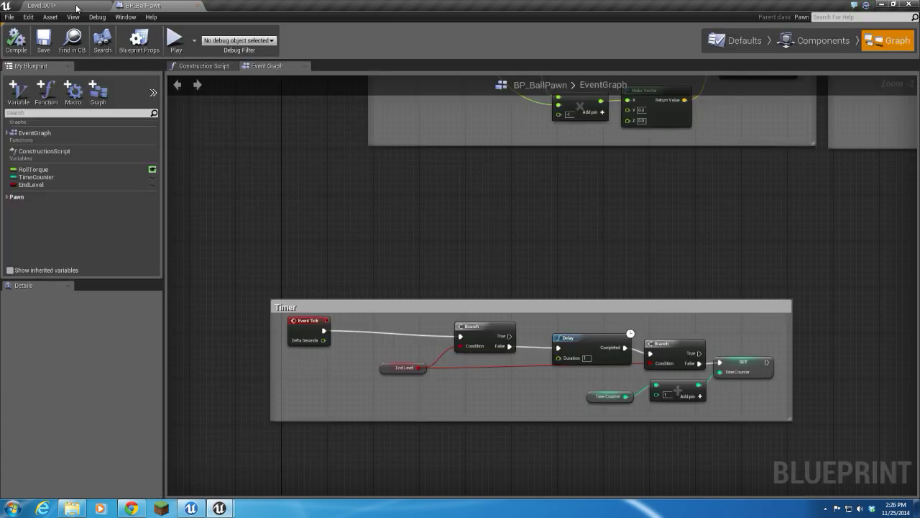
{"action": "left_click", "coordinate": [77, 8]}
{"action": "left_click", "coordinate": [29, 257]}
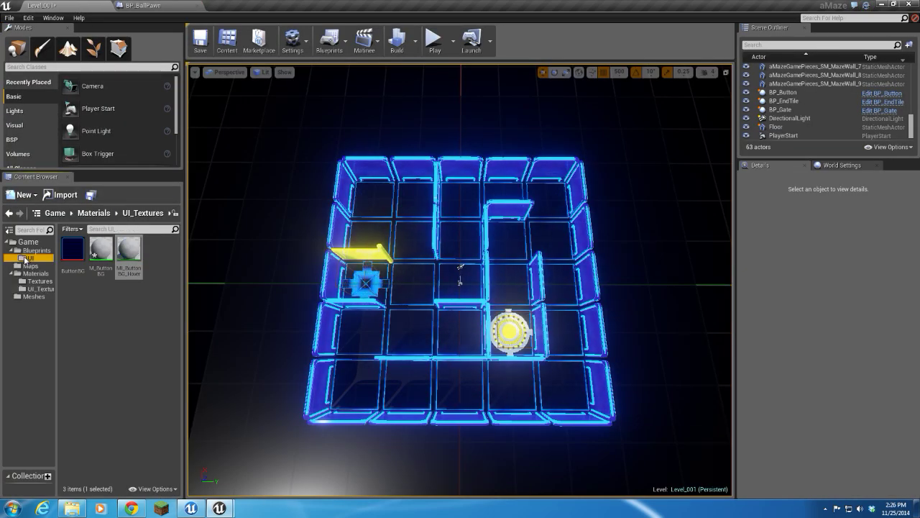
Step: Create a User Interface Widget Blueprint named GameHUD in Blueprints/UI
{"action": "right_click", "coordinate": [113, 311]}
{"action": "mouse_move", "coordinate": [155, 307]}
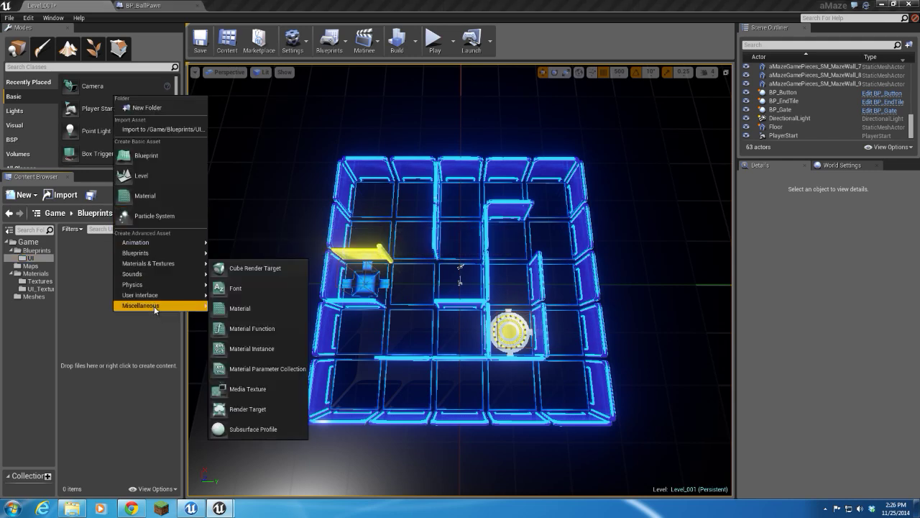
{"action": "mouse_move", "coordinate": [181, 295]}
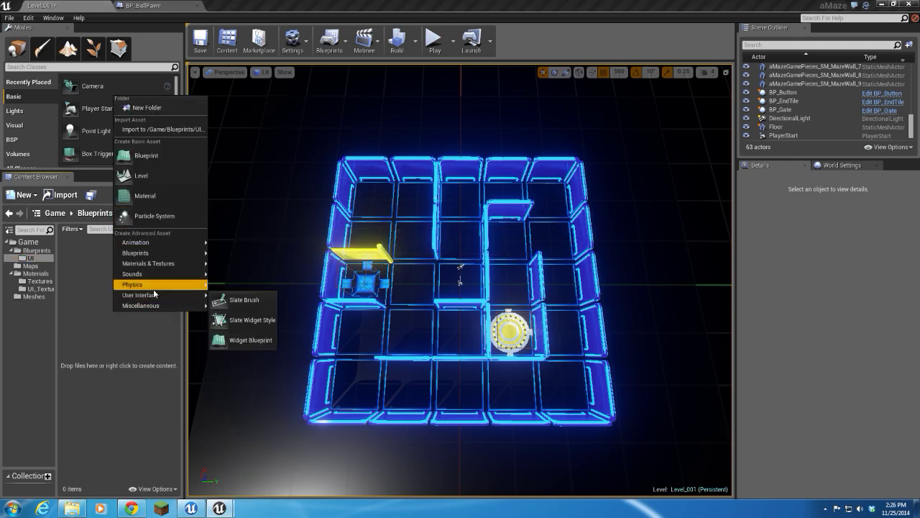
{"action": "left_click", "coordinate": [261, 342]}
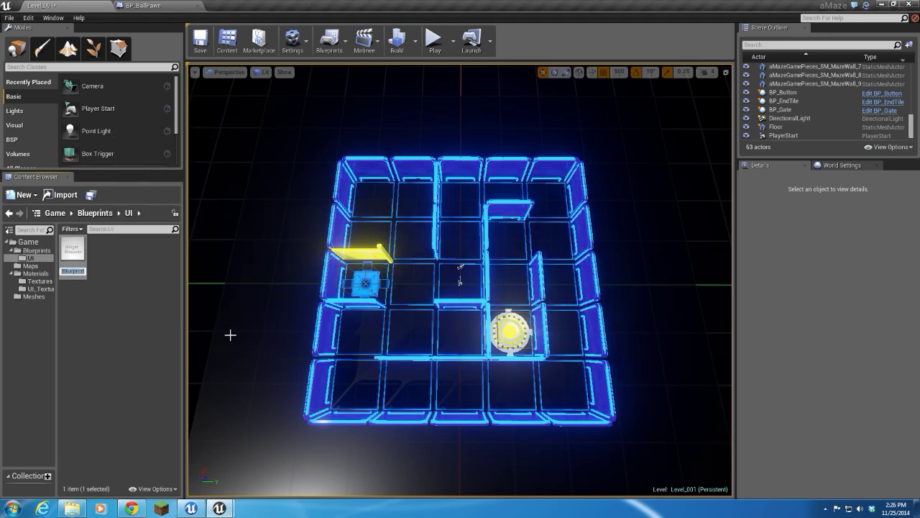
{"action": "type", "text": "GameHUD"}
{"action": "key", "text": "Return"}
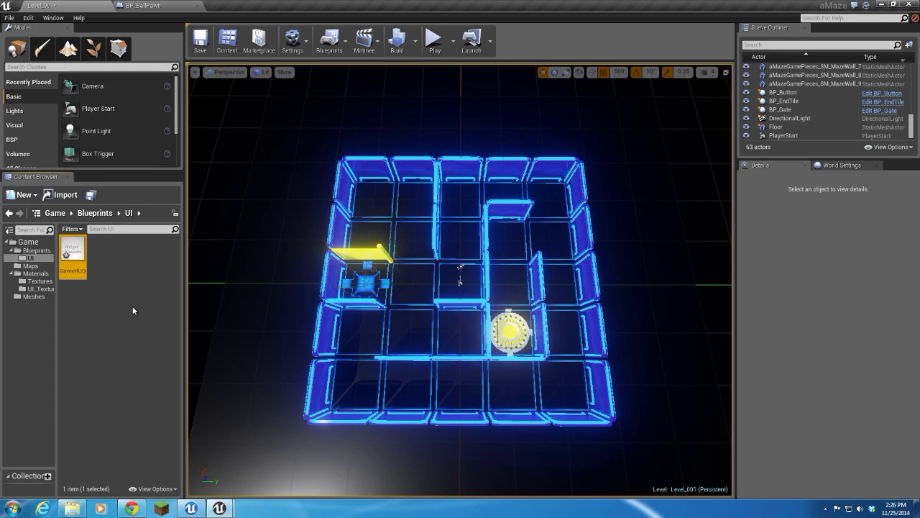
Step: Open GameHUD in the widget designer and place an Overlay under its CanvasPanel
{"action": "double_click", "coordinate": [75, 259]}
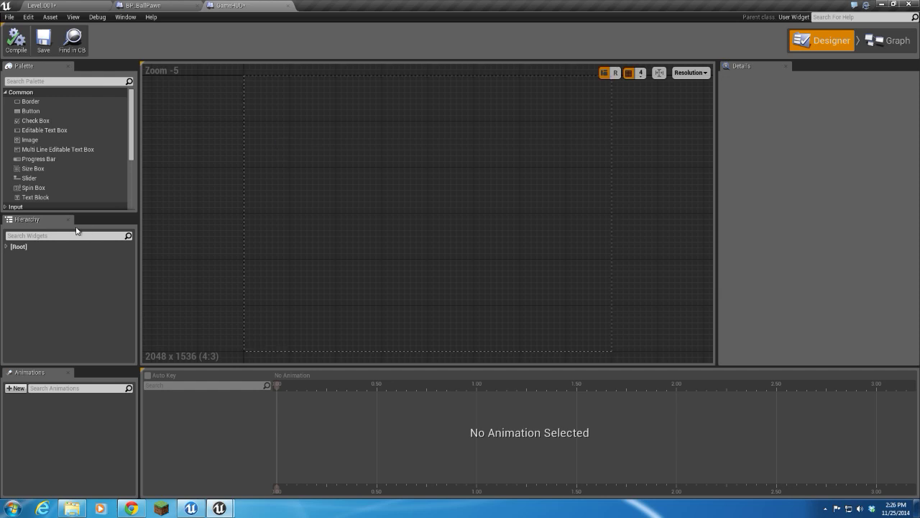
{"action": "left_click", "coordinate": [11, 246]}
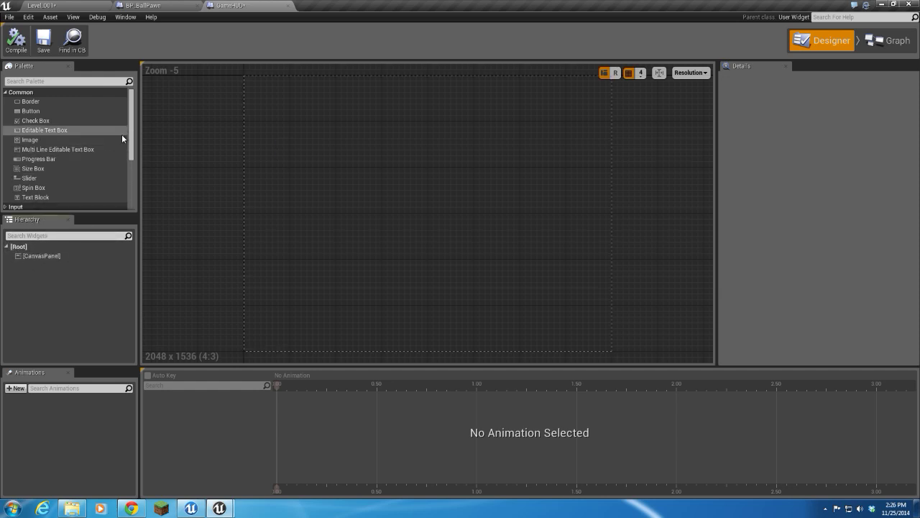
{"action": "left_click_drag", "start_coordinate": [133, 141], "coordinate": [131, 177]}
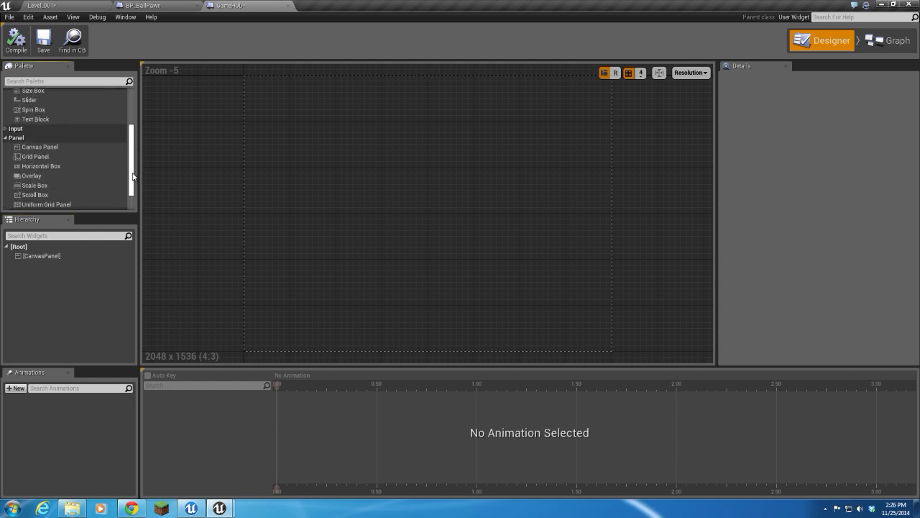
{"action": "left_click", "coordinate": [38, 175]}
{"action": "left_click_drag", "start_coordinate": [38, 172], "coordinate": [43, 253]}
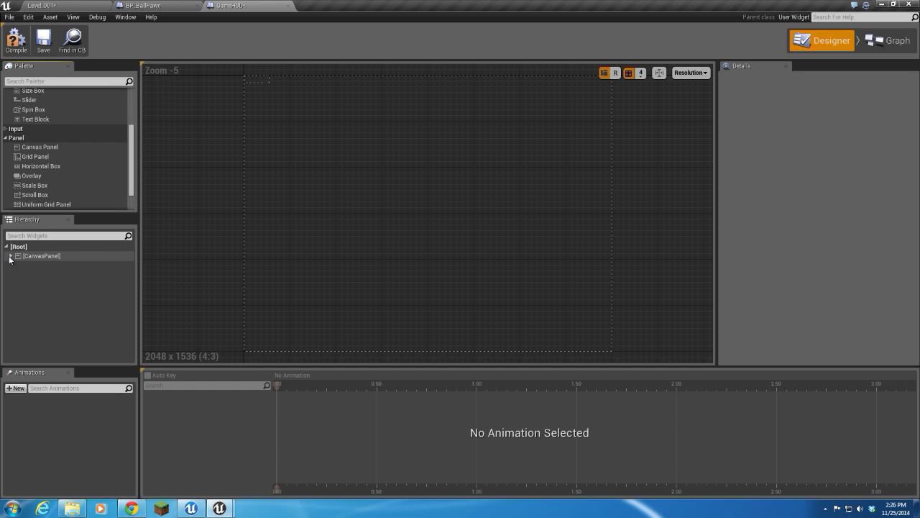
{"action": "left_click", "coordinate": [33, 267]}
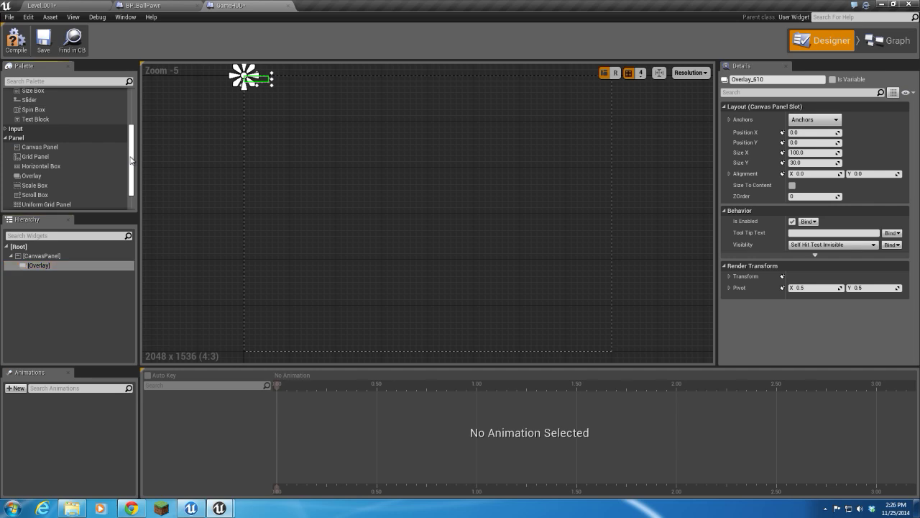
Step: Add an Image inside the Overlay and name it MenuBGImage
{"action": "scroll", "coordinate": [44, 122], "scroll_direction": "up", "scroll_amount": 3}
{"action": "left_click_drag", "start_coordinate": [36, 113], "coordinate": [51, 276]}
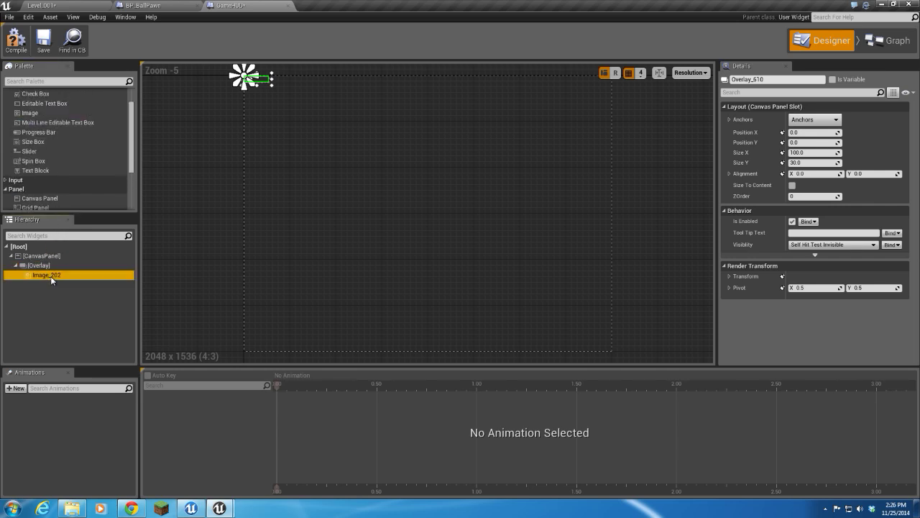
{"action": "left_click", "coordinate": [771, 79]}
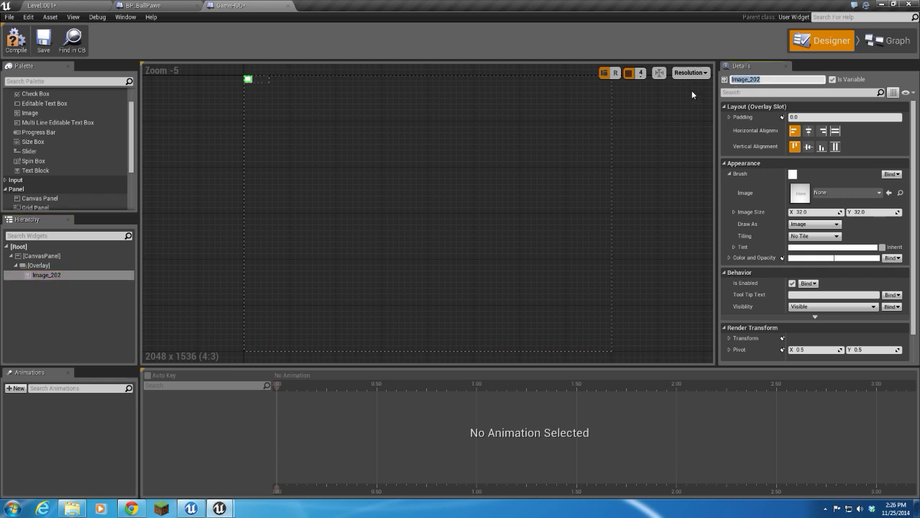
{"action": "type", "text": "MenuBGImage"}
{"action": "key", "text": "Return"}
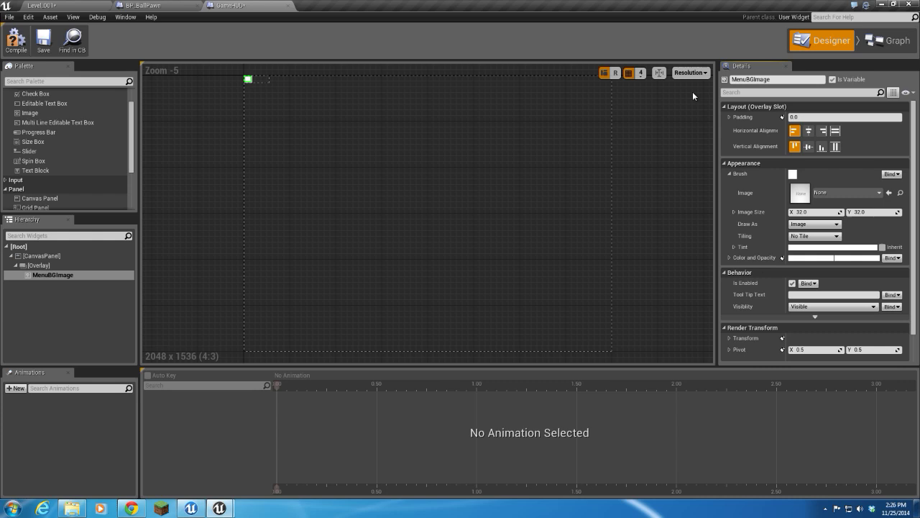
Step: Assign the ButtonBG texture as MenuBGImage's brush image
{"action": "left_click", "coordinate": [844, 192]}
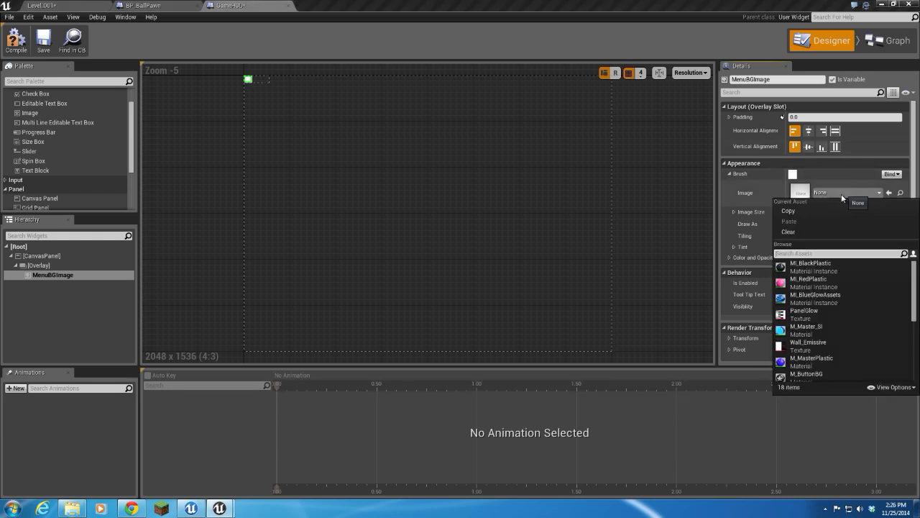
{"action": "left_click_drag", "start_coordinate": [914, 281], "coordinate": [915, 327]}
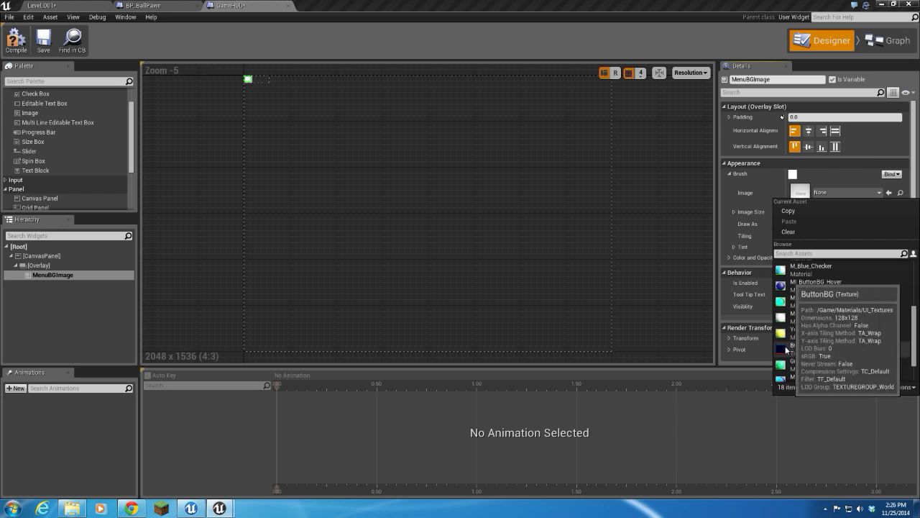
{"action": "left_click", "coordinate": [802, 346]}
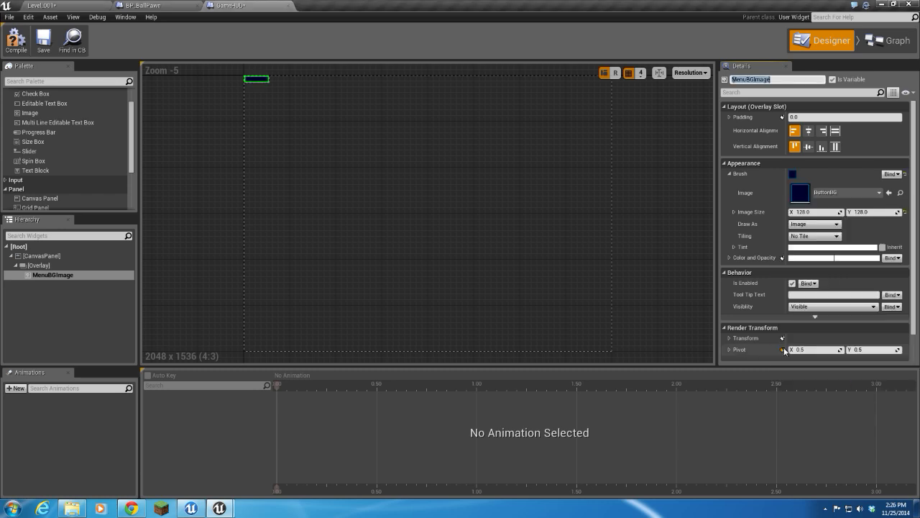
Step: Resize the Overlay into a small top-middle box and set MenuBGImage to Fill both ways
{"action": "left_click", "coordinate": [32, 265]}
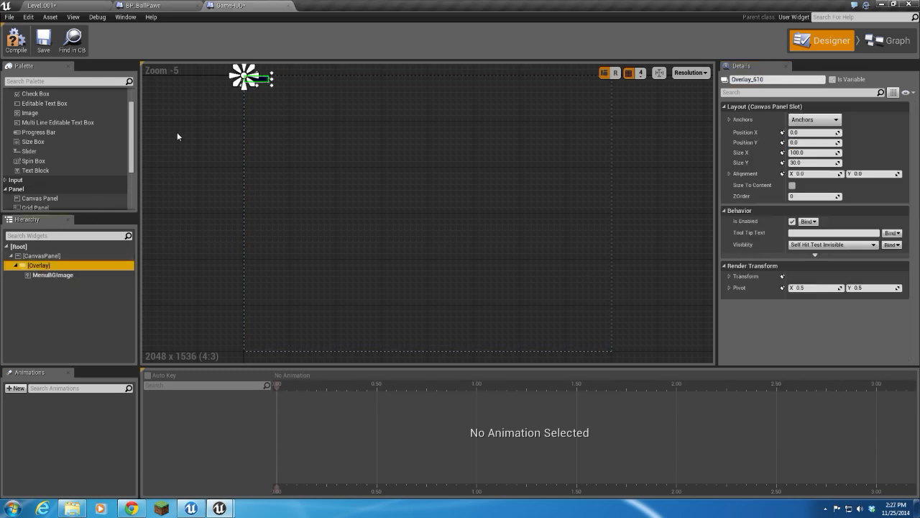
{"action": "left_click_drag", "start_coordinate": [273, 87], "coordinate": [478, 163]}
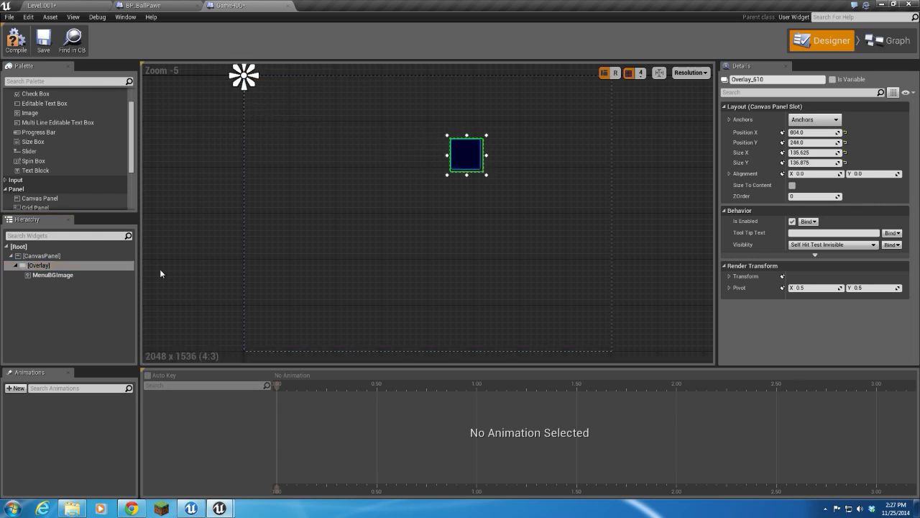
{"action": "left_click", "coordinate": [61, 274]}
{"action": "left_click", "coordinate": [836, 131]}
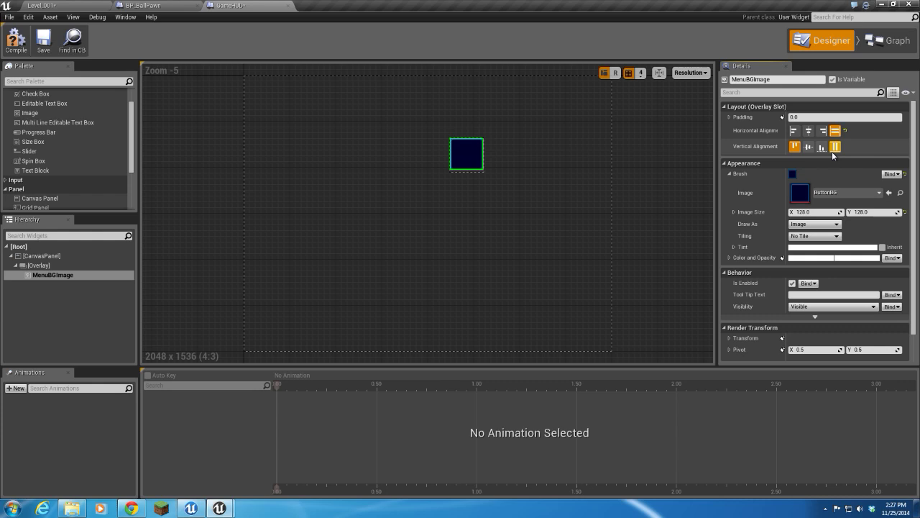
{"action": "left_click", "coordinate": [835, 146]}
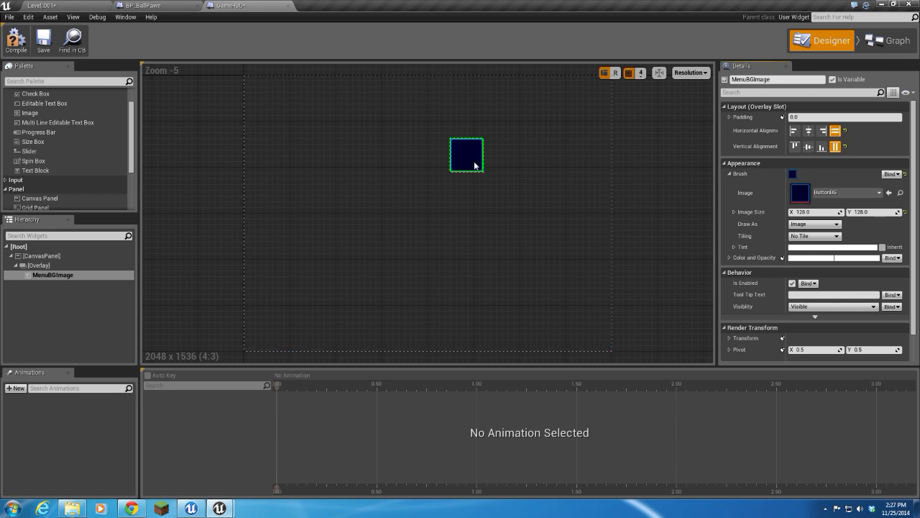
{"action": "left_click", "coordinate": [38, 265]}
{"action": "left_click_drag", "start_coordinate": [484, 175], "coordinate": [482, 171]}
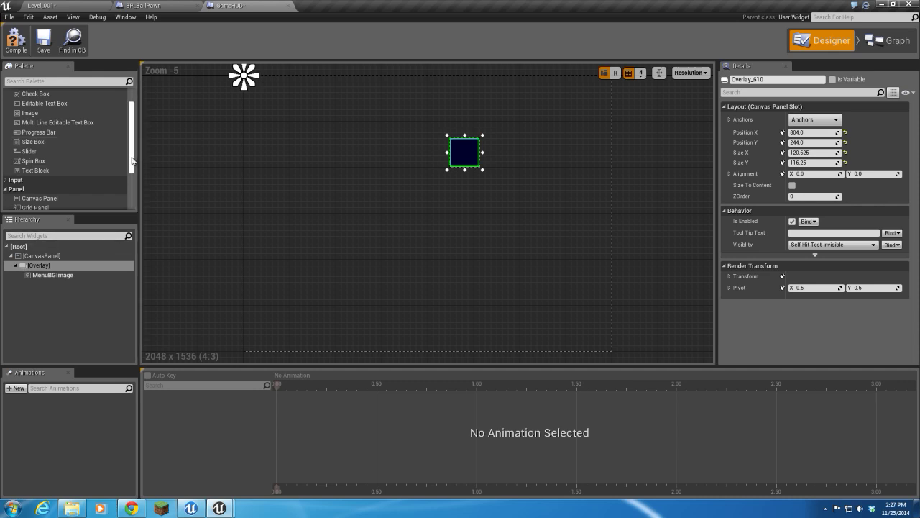
Step: Add a Vertical Box named TimerVertBox inside the Overlay and nest two Overlays in it
{"action": "left_click_drag", "start_coordinate": [132, 161], "coordinate": [135, 193]}
{"action": "left_click_drag", "start_coordinate": [44, 190], "coordinate": [43, 266]}
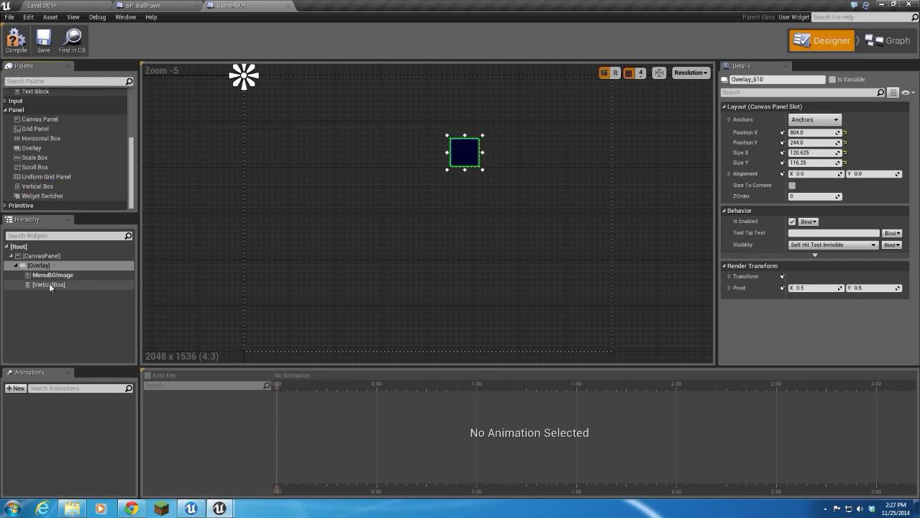
{"action": "left_click", "coordinate": [49, 284]}
{"action": "left_click", "coordinate": [779, 80]}
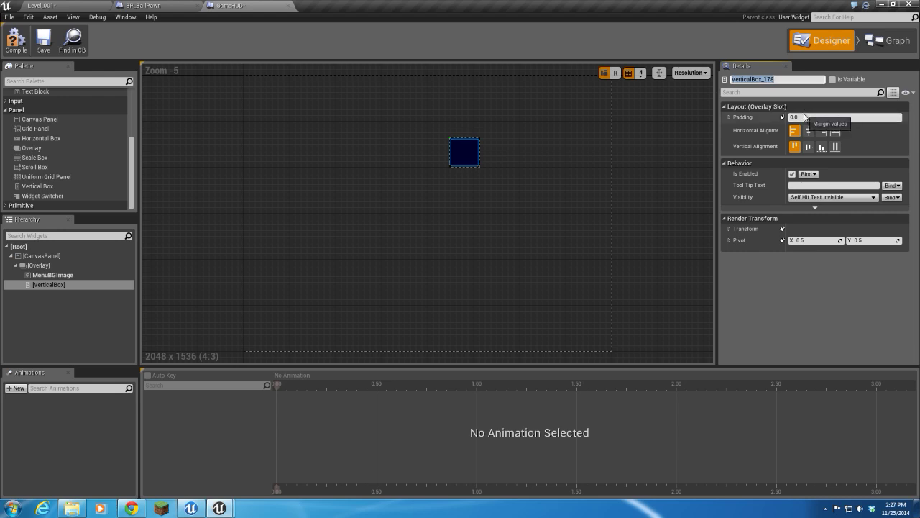
{"action": "type", "text": "TimerVertB"}
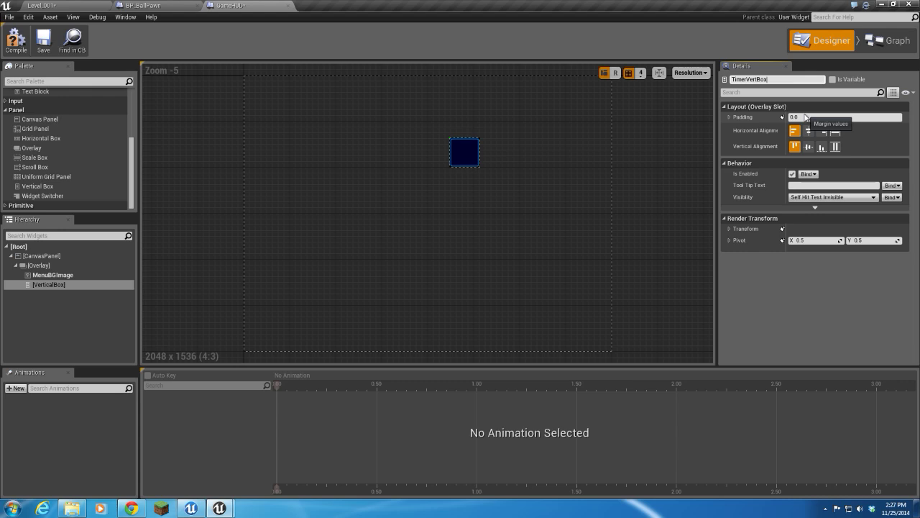
{"action": "type", "text": "ox"}
{"action": "key", "text": "Return"}
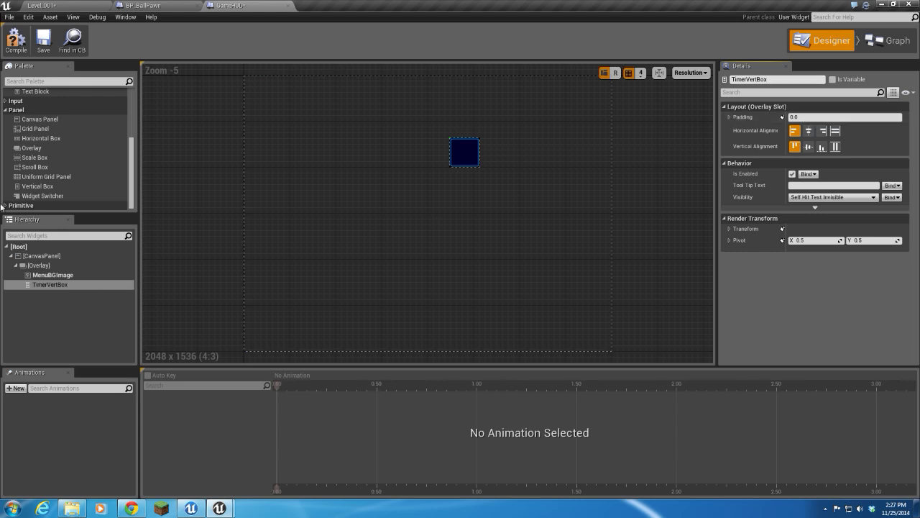
{"action": "left_click_drag", "start_coordinate": [31, 148], "coordinate": [58, 285]}
{"action": "left_click_drag", "start_coordinate": [31, 149], "coordinate": [54, 287]}
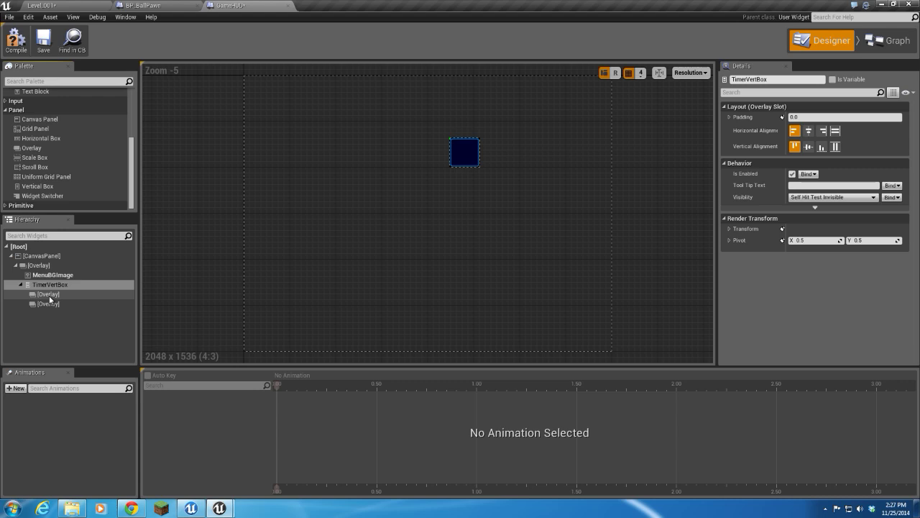
Step: Rename the first Overlay under TimerVertBox to TitleOverlay
{"action": "left_click", "coordinate": [49, 296]}
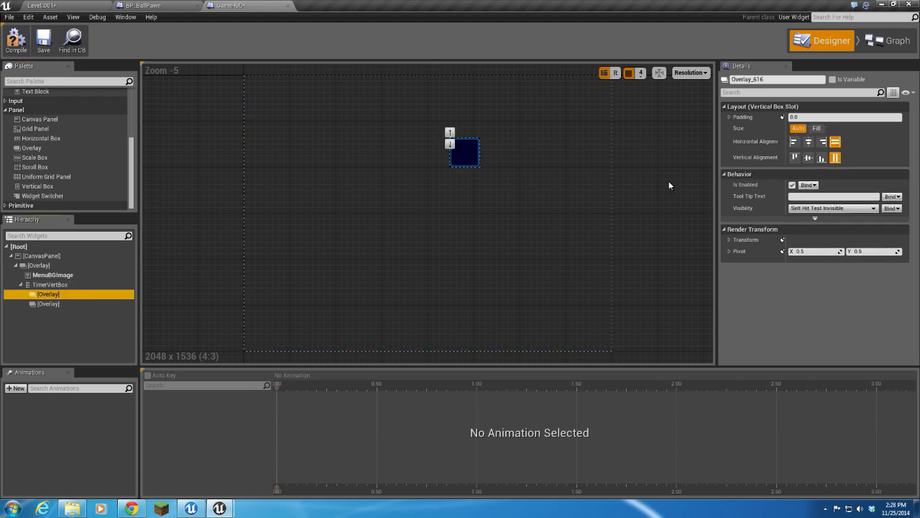
{"action": "left_click", "coordinate": [748, 79]}
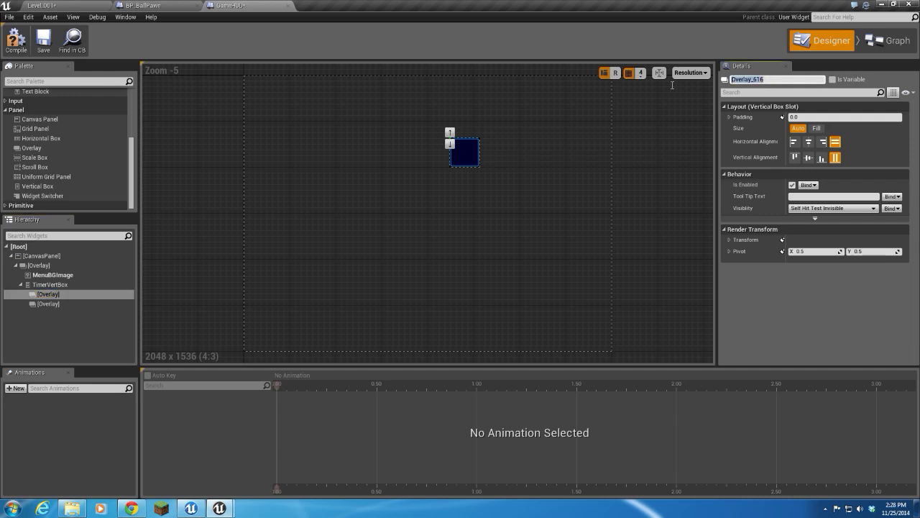
{"action": "type", "text": "TitleOverlay"}
{"action": "key", "text": "Return"}
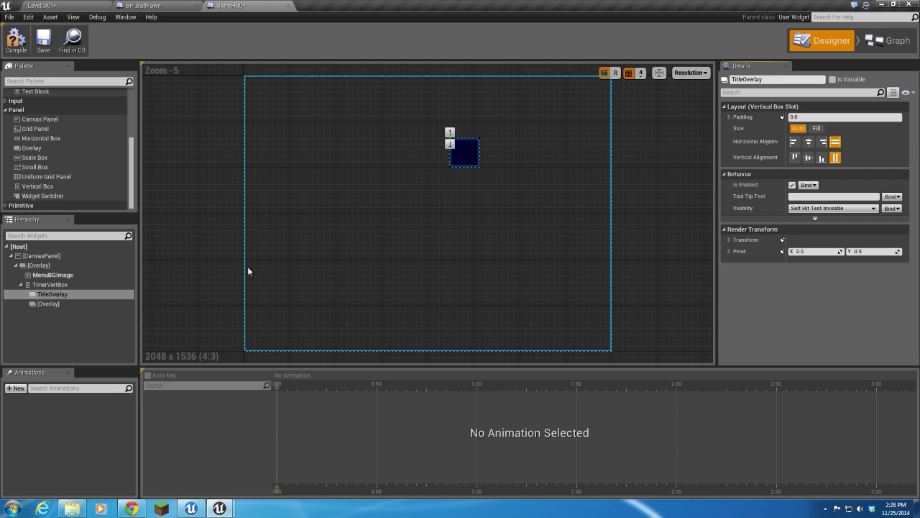
Step: Rename the second Overlay under TimerVertBox to ContentOverlay
{"action": "left_click", "coordinate": [46, 305]}
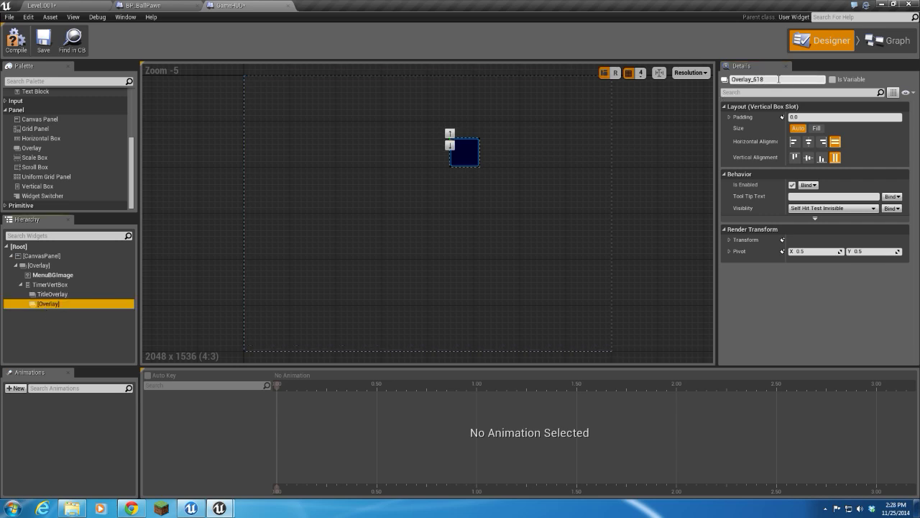
{"action": "left_click", "coordinate": [751, 79]}
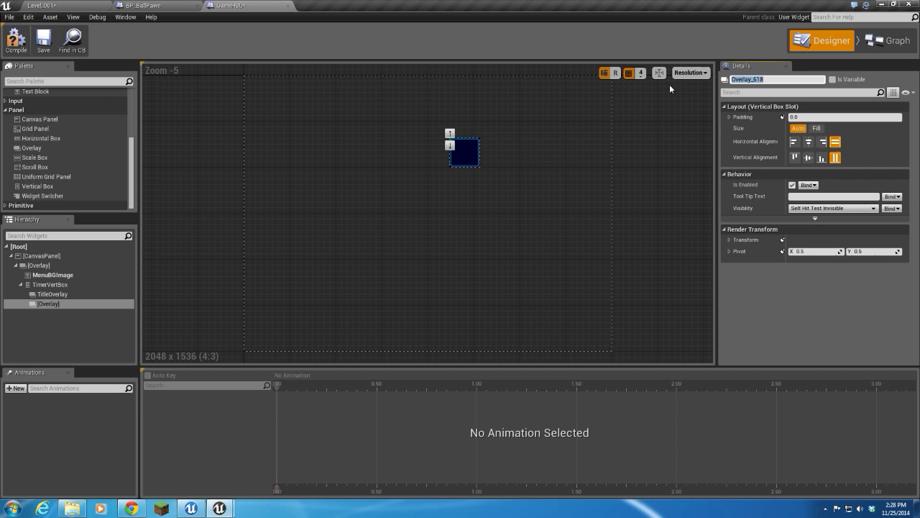
{"action": "type", "text": "ContentOverlay"}
{"action": "key", "text": "Return"}
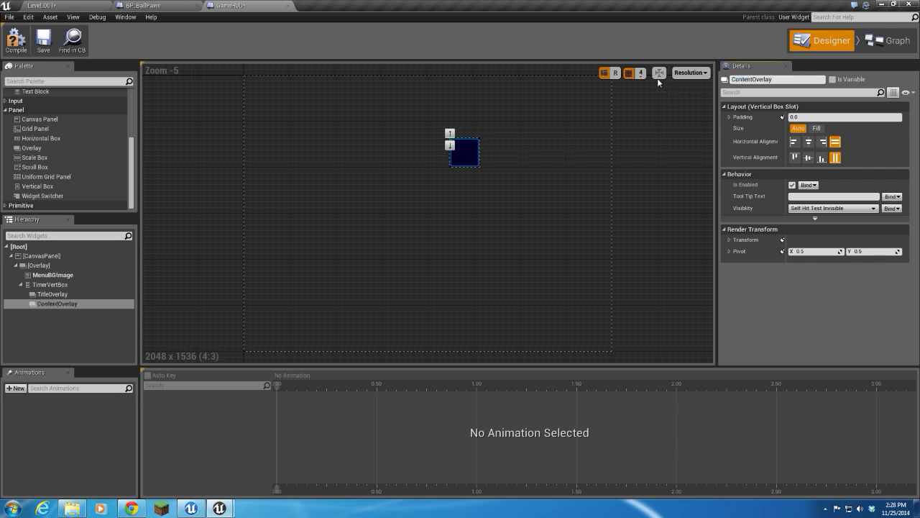
{"action": "left_click", "coordinate": [45, 286]}
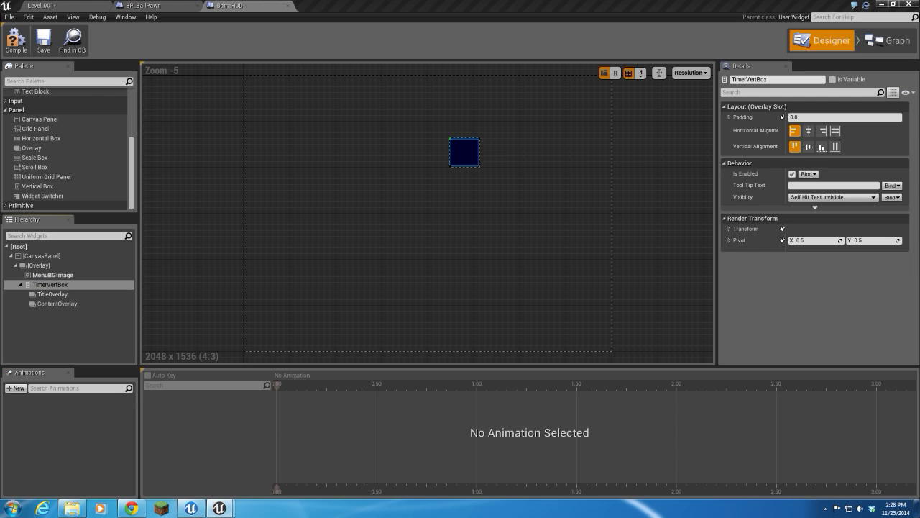
Step: Set TimerVertBox's horizontal and vertical alignment to Fill
{"action": "left_click", "coordinate": [48, 288]}
{"action": "left_click", "coordinate": [835, 130]}
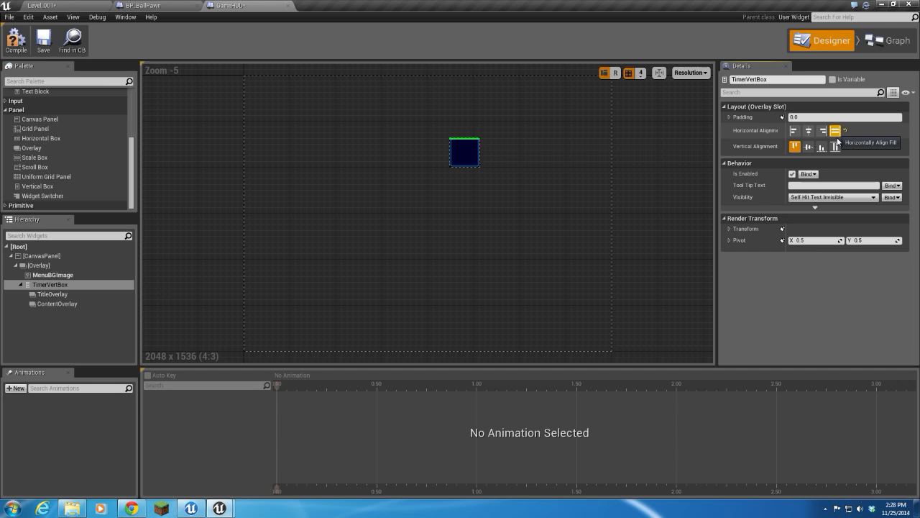
{"action": "left_click", "coordinate": [835, 146]}
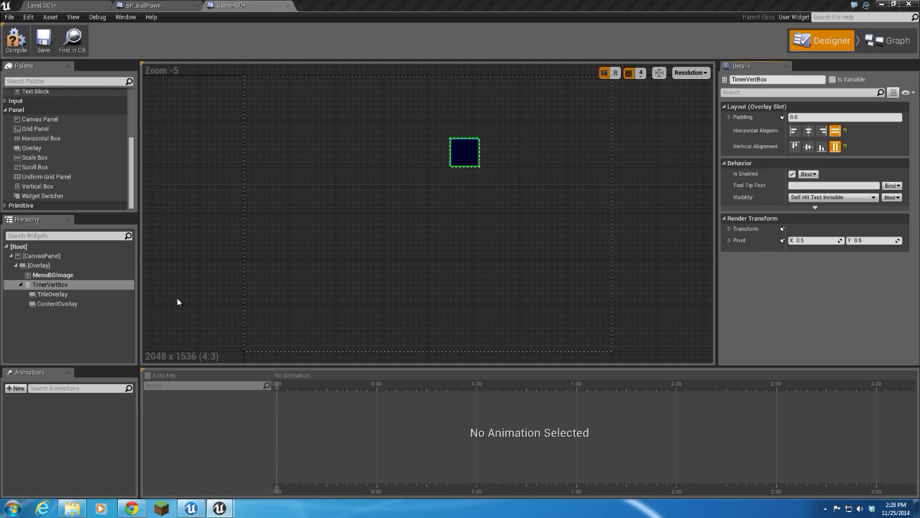
Step: Add a Text Block named TimerTitleText inside TitleOverlay
{"action": "left_click", "coordinate": [46, 295]}
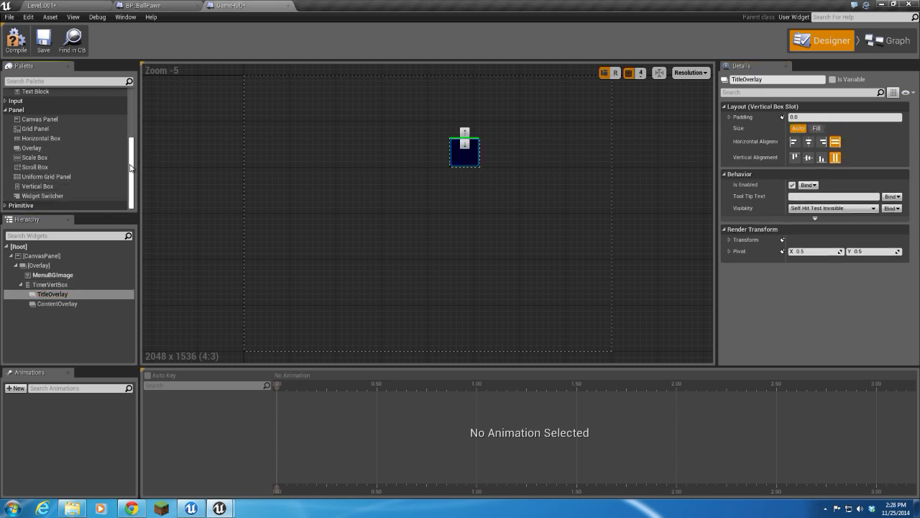
{"action": "scroll", "coordinate": [131, 161], "scroll_direction": "up", "scroll_amount": 5}
{"action": "left_click", "coordinate": [36, 185]}
{"action": "left_click_drag", "start_coordinate": [37, 188], "coordinate": [54, 302]}
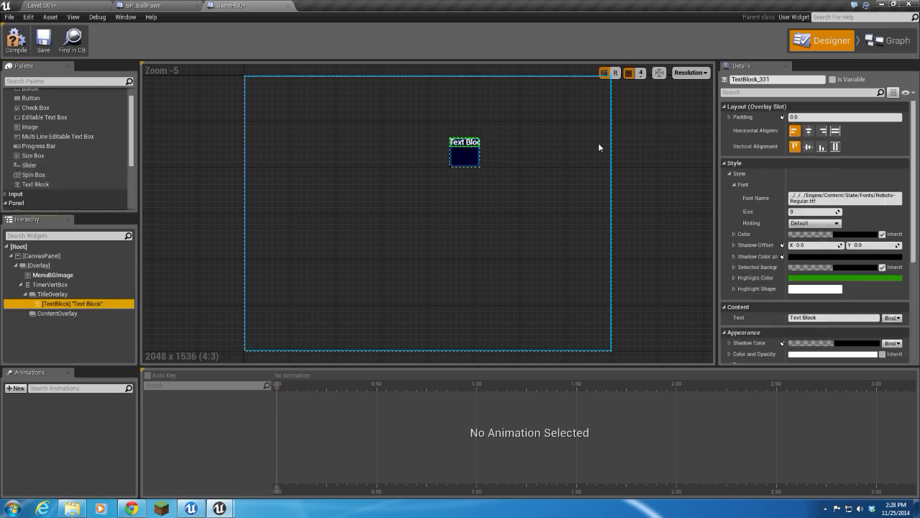
{"action": "left_click", "coordinate": [786, 79]}
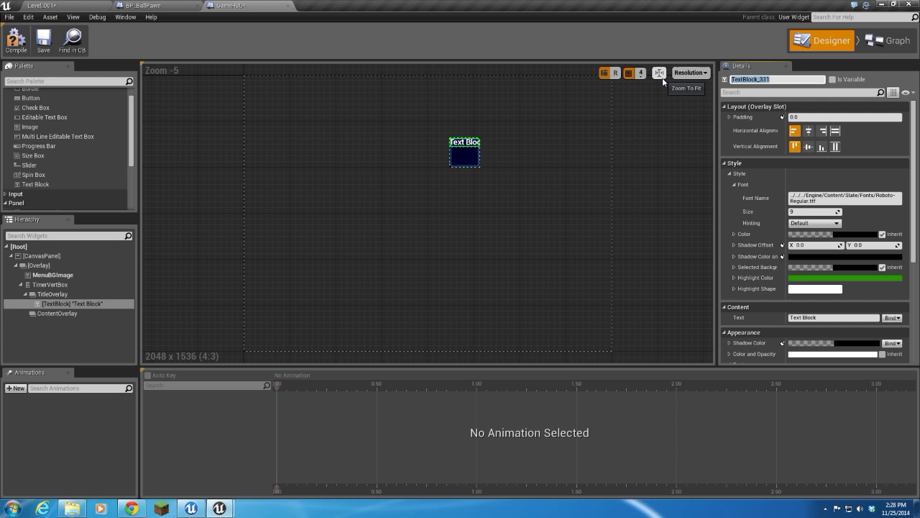
{"action": "type", "text": "TimerTitleText"}
{"action": "key", "text": "Return"}
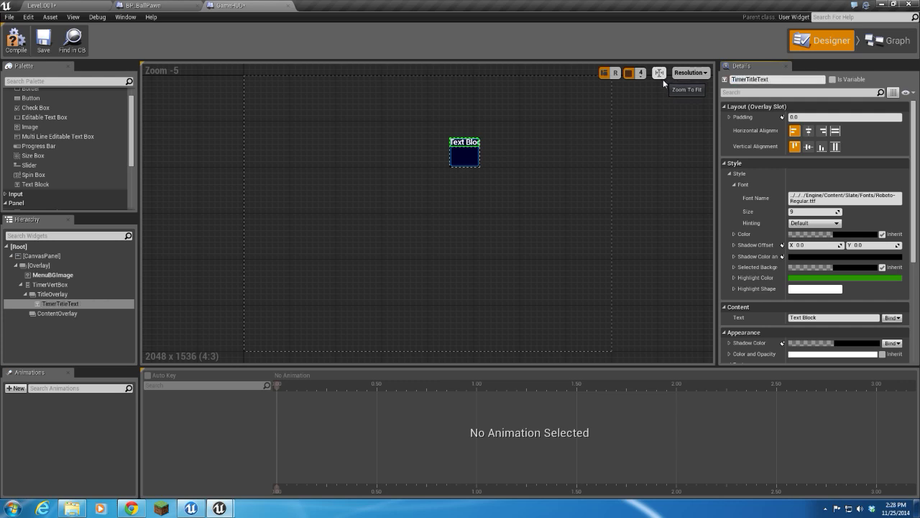
Step: Set TimerTitleText's displayed text to TIME
{"action": "left_click", "coordinate": [820, 317]}
{"action": "type", "text": "TIME"}
{"action": "key", "text": "Return"}
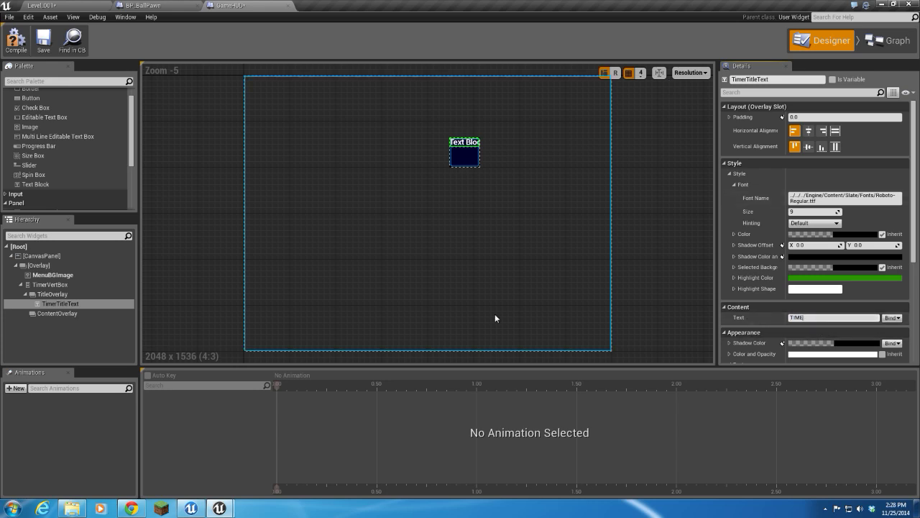
{"action": "left_click", "coordinate": [57, 305]}
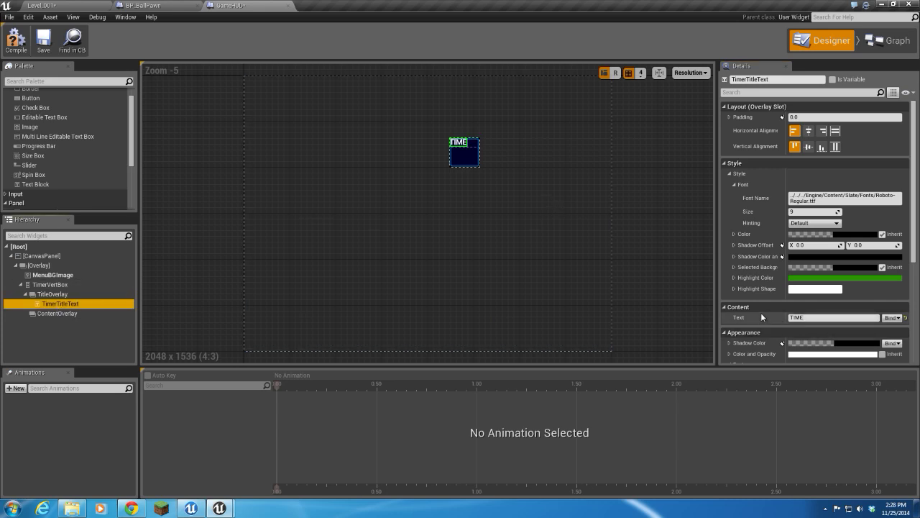
Step: Make TitleOverlay fill its slot and centre the TIME text horizontally and vertically
{"action": "left_click", "coordinate": [52, 295]}
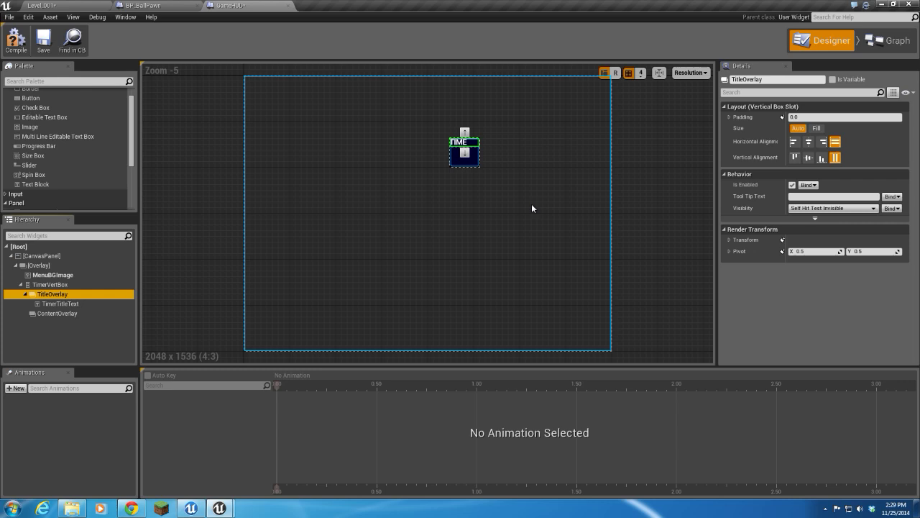
{"action": "left_click", "coordinate": [817, 128]}
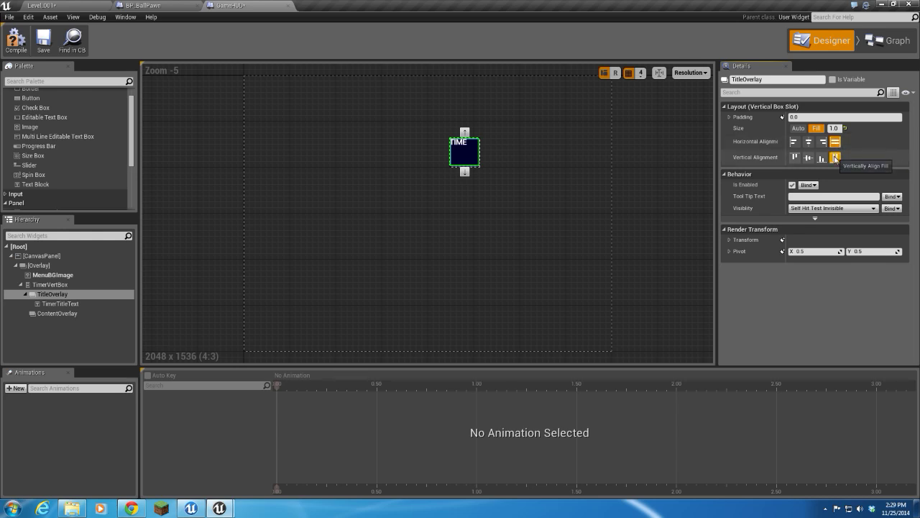
{"action": "left_click", "coordinate": [835, 156]}
{"action": "left_click", "coordinate": [52, 305]}
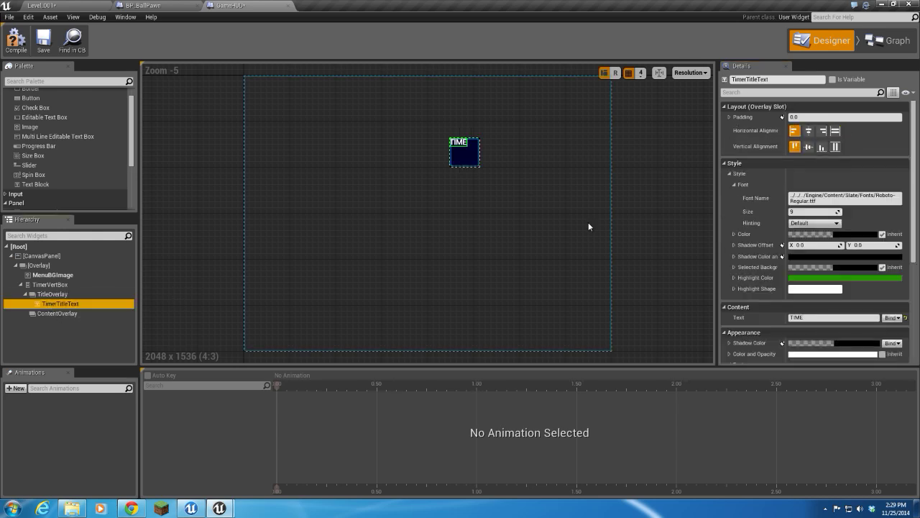
{"action": "left_click", "coordinate": [809, 131]}
{"action": "left_click", "coordinate": [810, 146]}
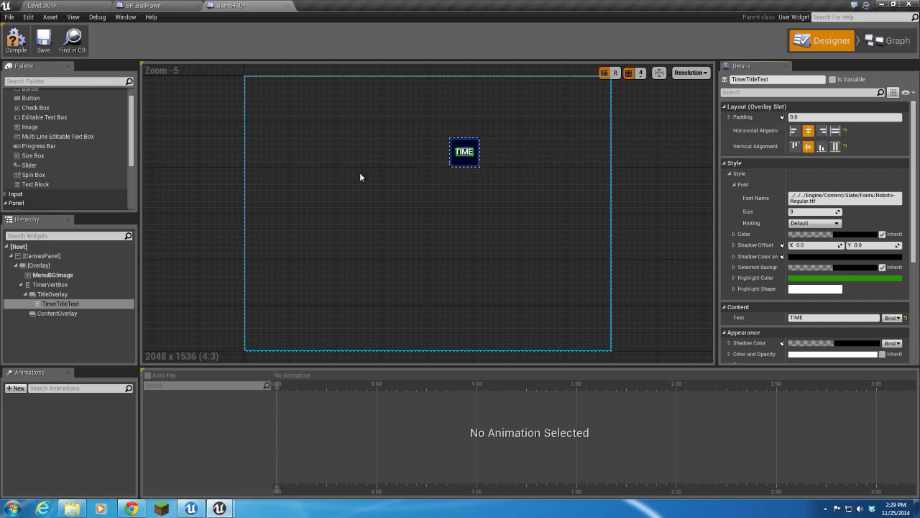
Step: Add a Text Block inside ContentOverlay and name it TimerText
{"action": "left_click", "coordinate": [56, 313]}
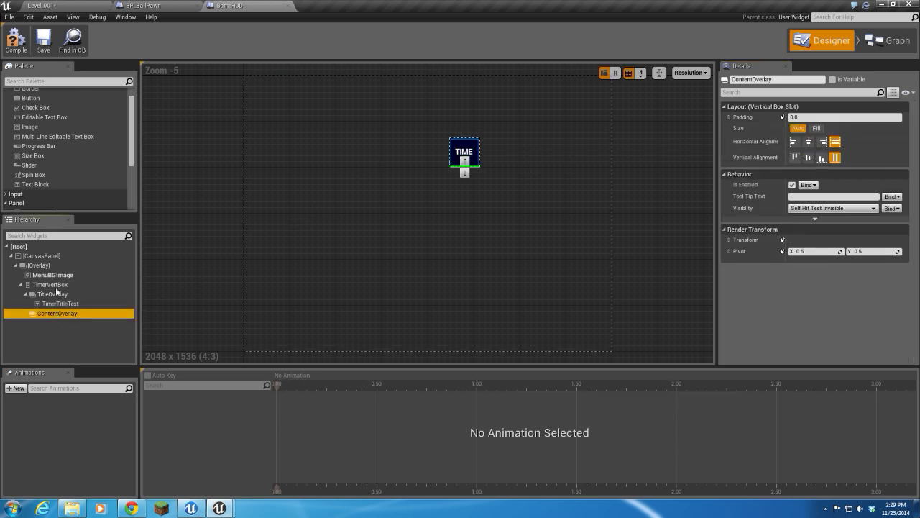
{"action": "left_click_drag", "start_coordinate": [35, 184], "coordinate": [52, 314]}
{"action": "left_click", "coordinate": [58, 322]}
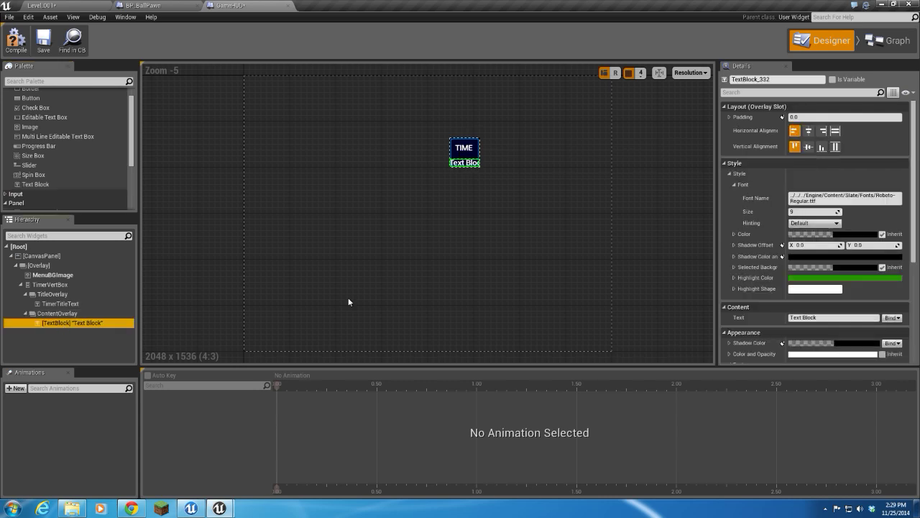
{"action": "left_click", "coordinate": [768, 79]}
{"action": "type", "text": "Time"}
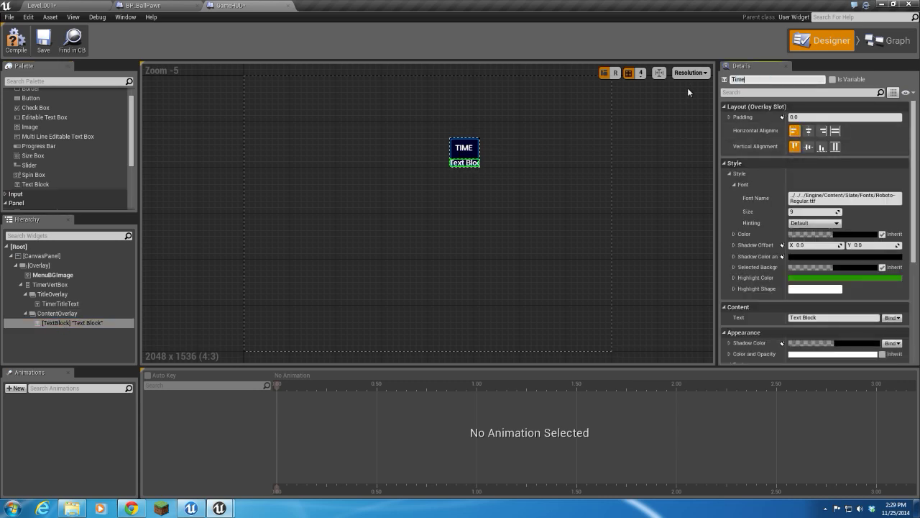
{"action": "type", "text": "rText"}
{"action": "key", "text": "Return"}
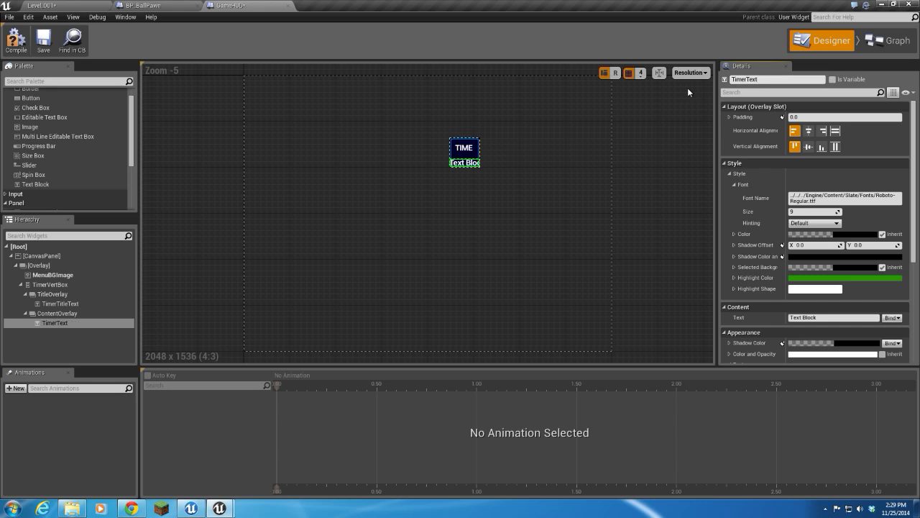
Step: Set TimerText's displayed text to 999
{"action": "left_click", "coordinate": [833, 318]}
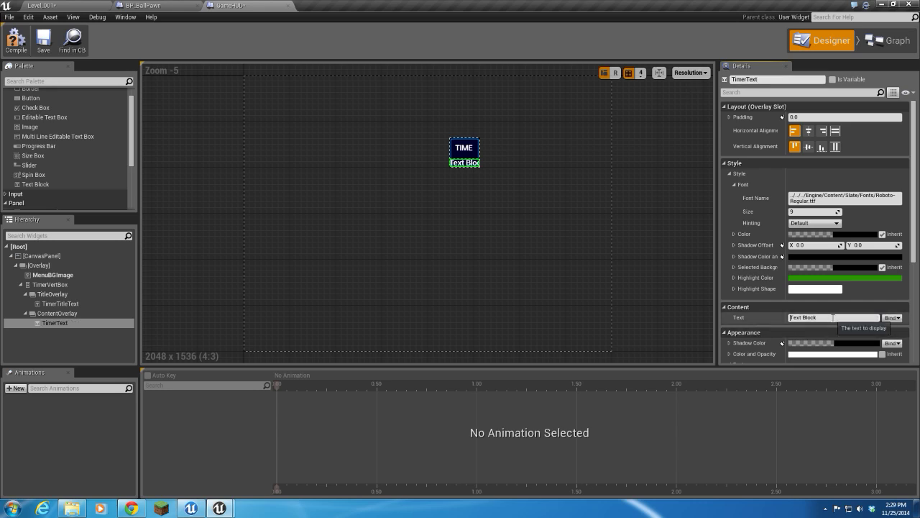
{"action": "key", "text": "ctrl+a"}
{"action": "type", "text": "999"}
{"action": "key", "text": "shift+Return"}
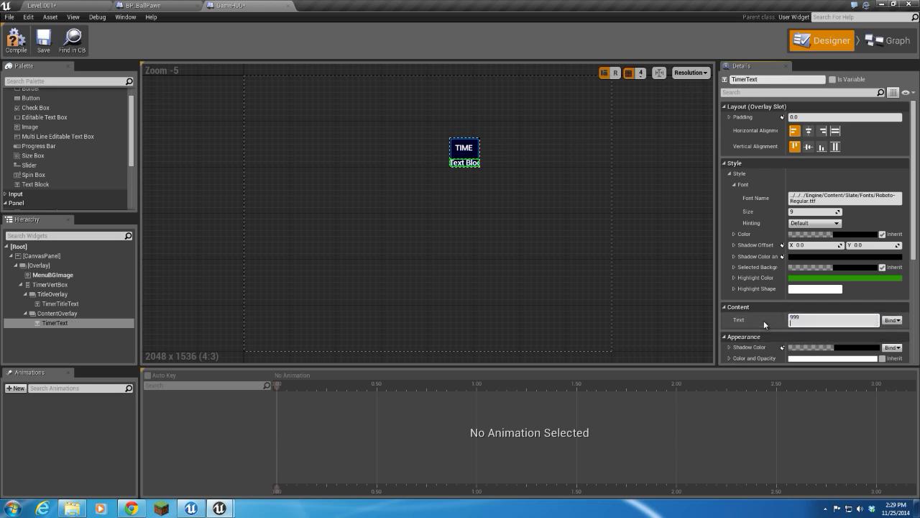
{"action": "key", "text": "BackSpace"}
{"action": "key", "text": "Return"}
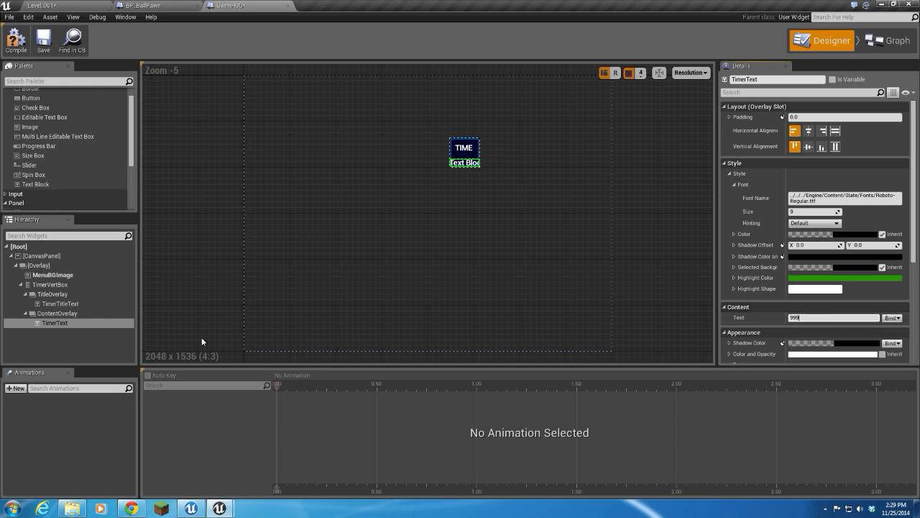
Step: Centre TimerText both horizontally and vertically in the timer box
{"action": "left_click", "coordinate": [58, 314]}
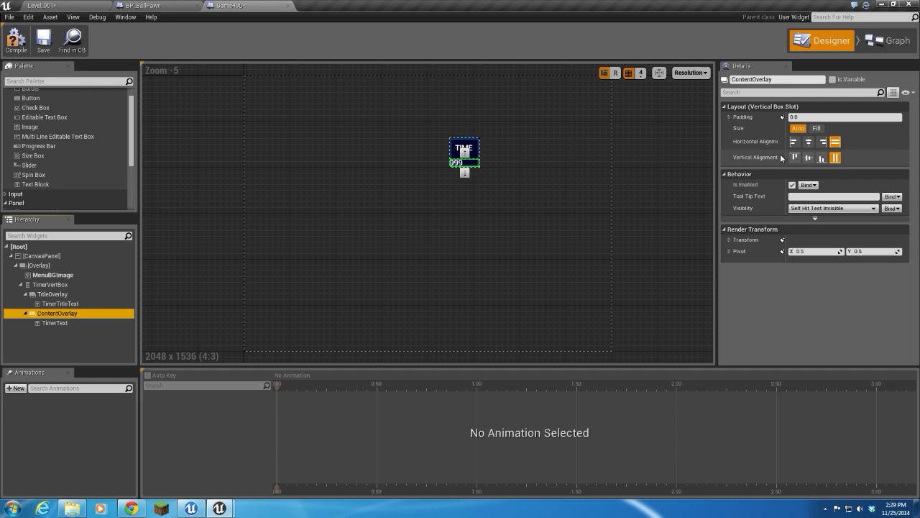
{"action": "left_click", "coordinate": [51, 324]}
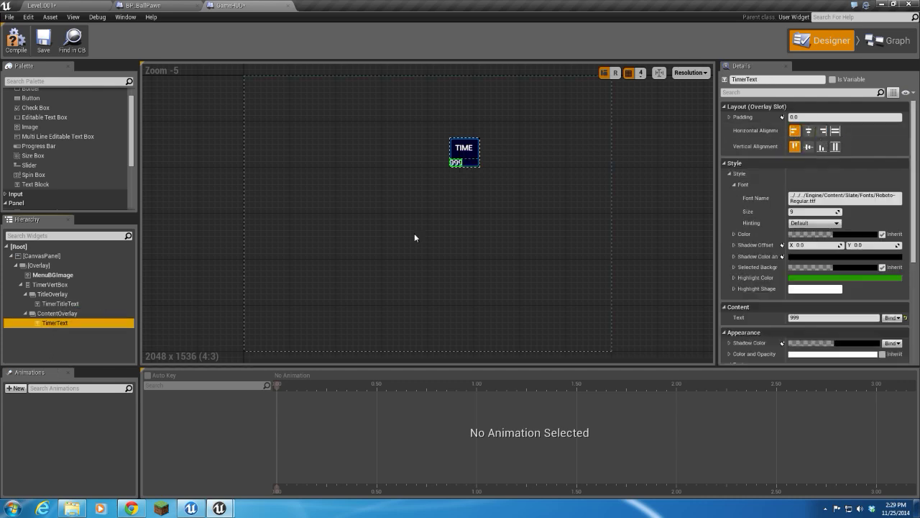
{"action": "left_click", "coordinate": [809, 130]}
{"action": "left_click", "coordinate": [809, 147]}
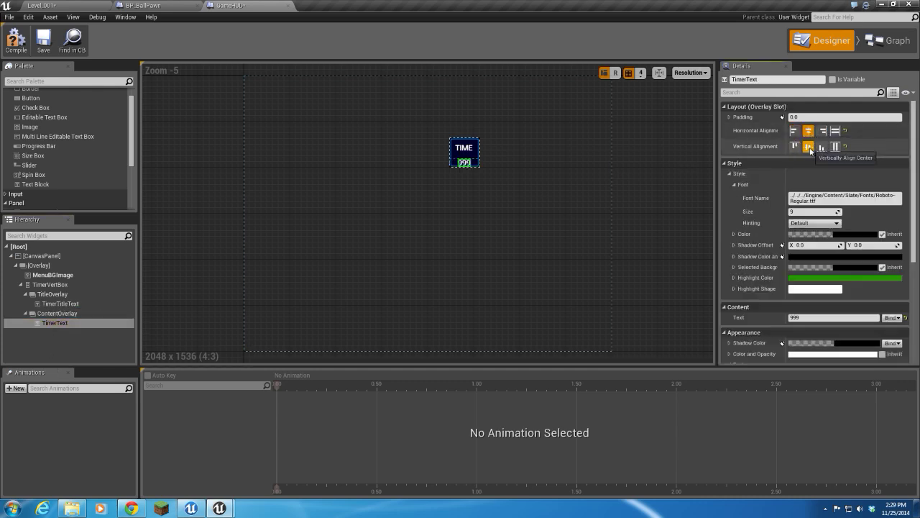
{"action": "left_click", "coordinate": [63, 303]}
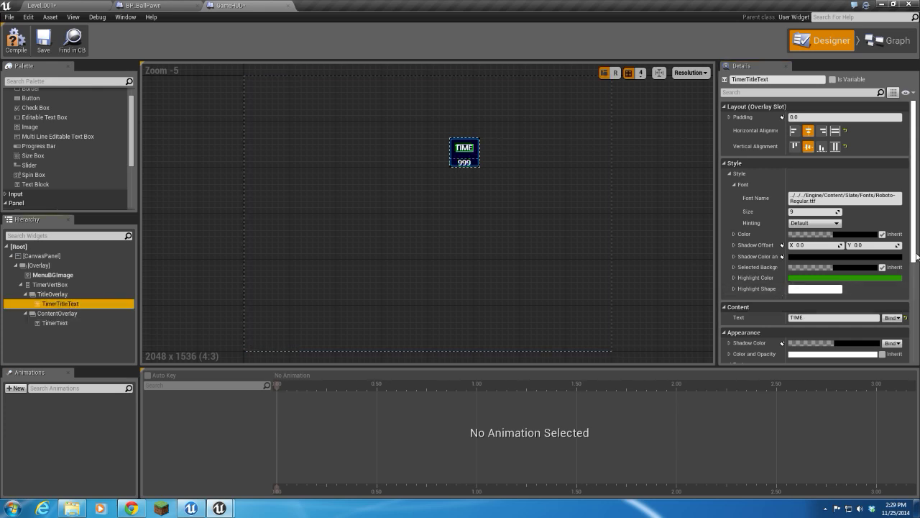
{"action": "left_click_drag", "start_coordinate": [915, 253], "coordinate": [913, 295]}
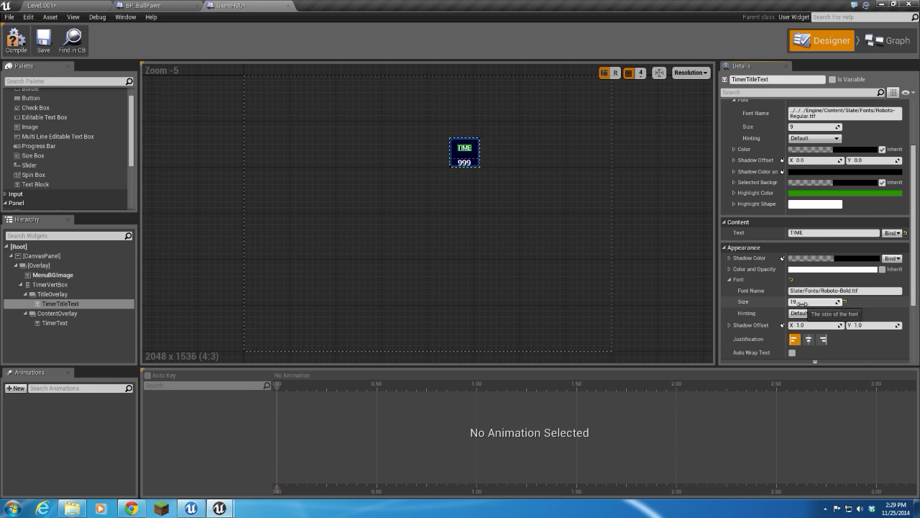
{"action": "left_click", "coordinate": [52, 314]}
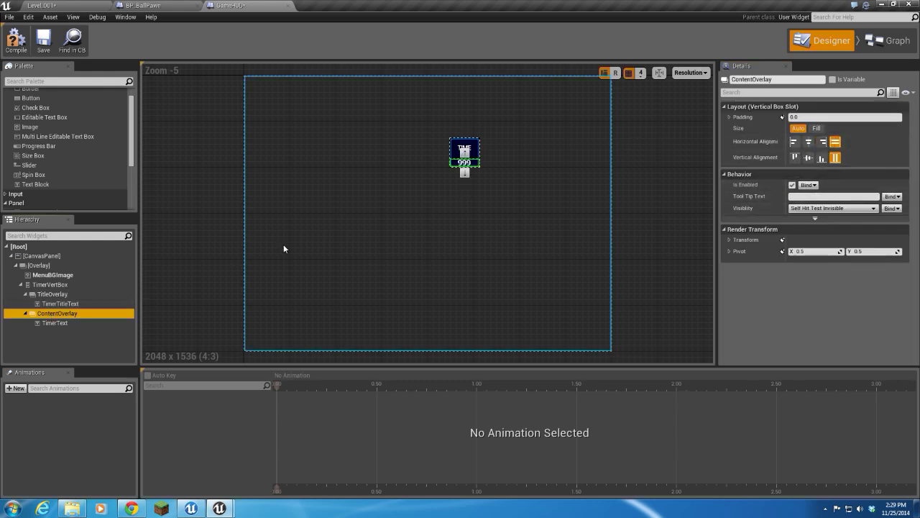
{"action": "left_click", "coordinate": [56, 346]}
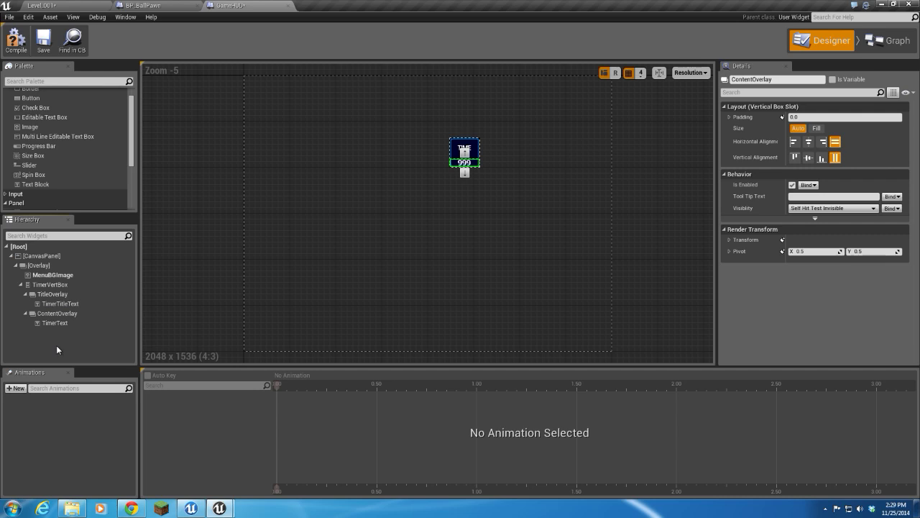
{"action": "left_click", "coordinate": [471, 229]}
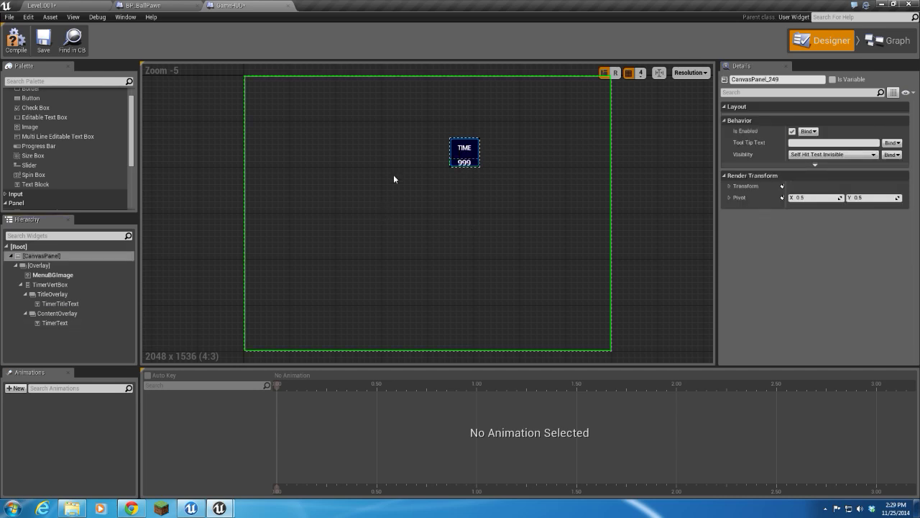
{"action": "left_click", "coordinate": [53, 321]}
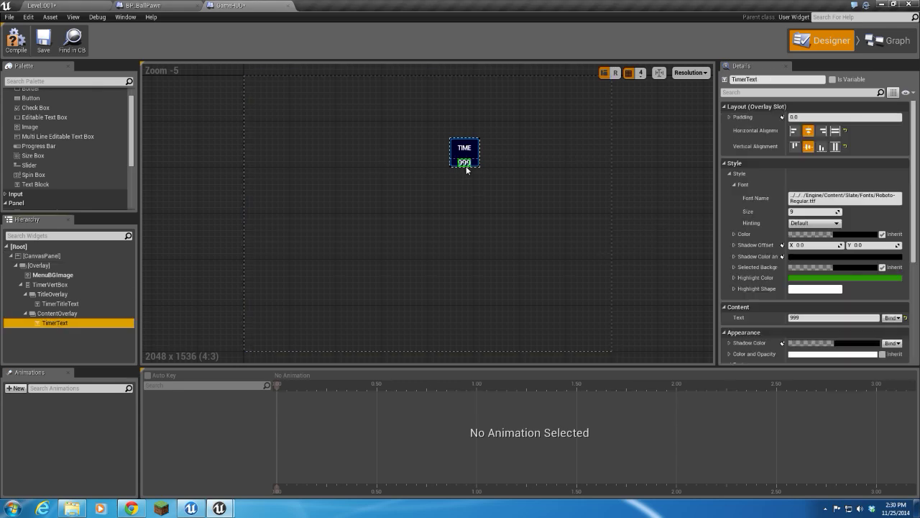
{"action": "left_click", "coordinate": [140, 6]}
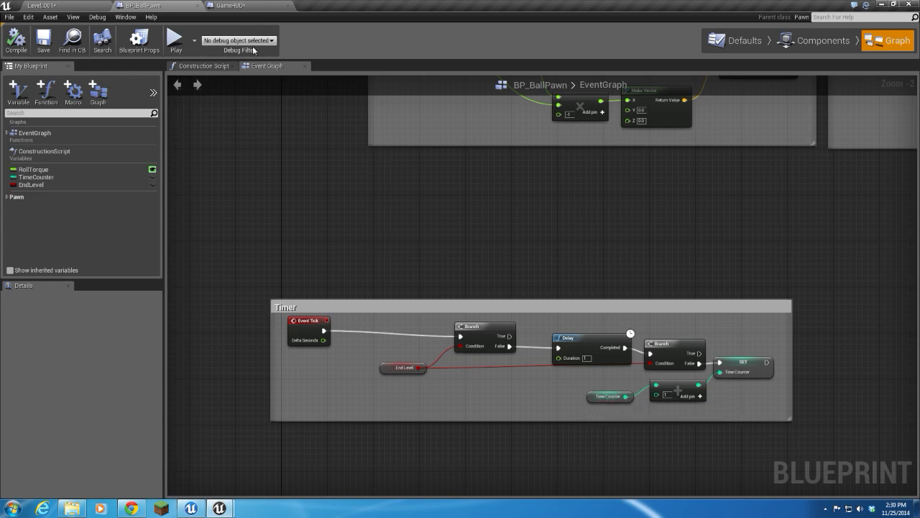
{"action": "left_click", "coordinate": [232, 5]}
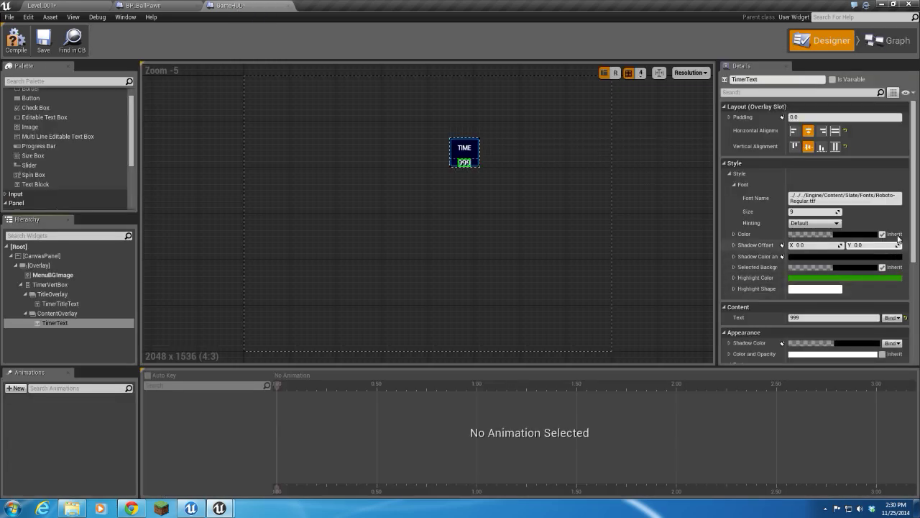
{"action": "scroll", "coordinate": [916, 228], "scroll_direction": "down", "scroll_amount": 5}
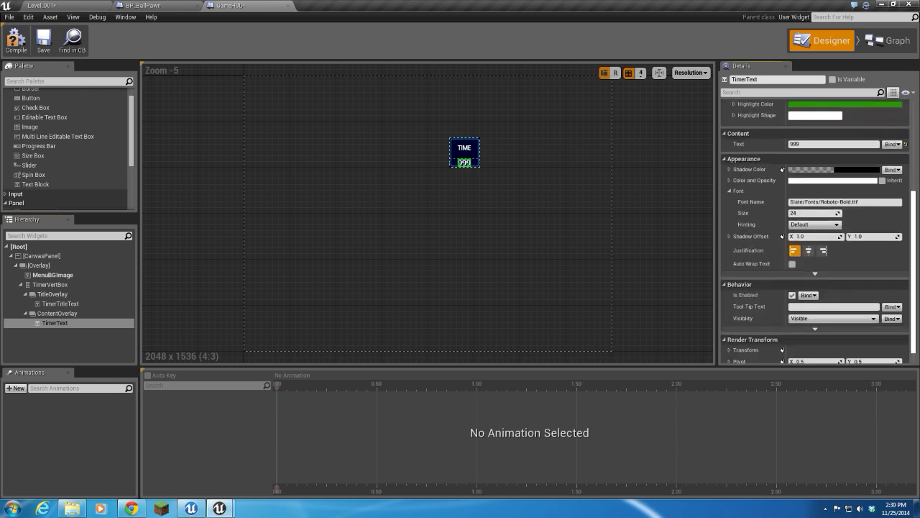
{"action": "scroll", "coordinate": [784, 232], "scroll_direction": "up", "scroll_amount": 3}
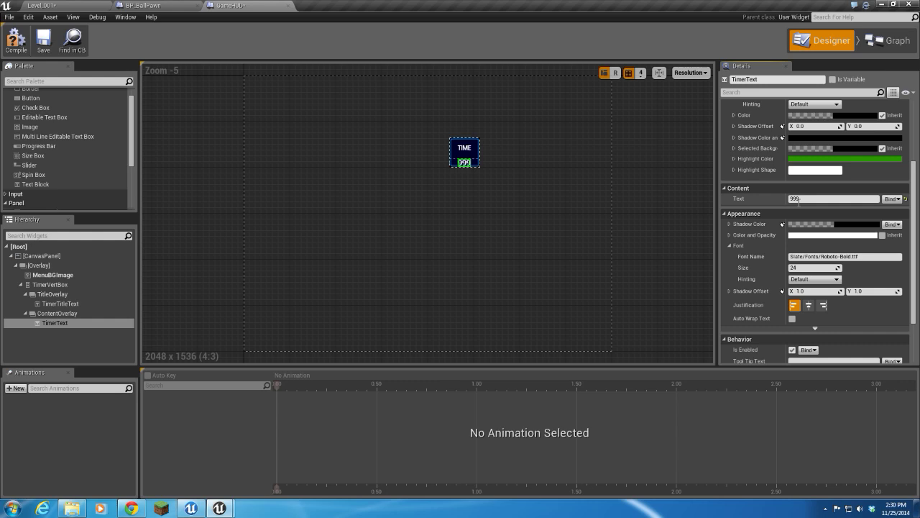
Step: Create a binding for TimerText's Text, rename the function Get Timer, and shift its entry node left
{"action": "left_click", "coordinate": [891, 199]}
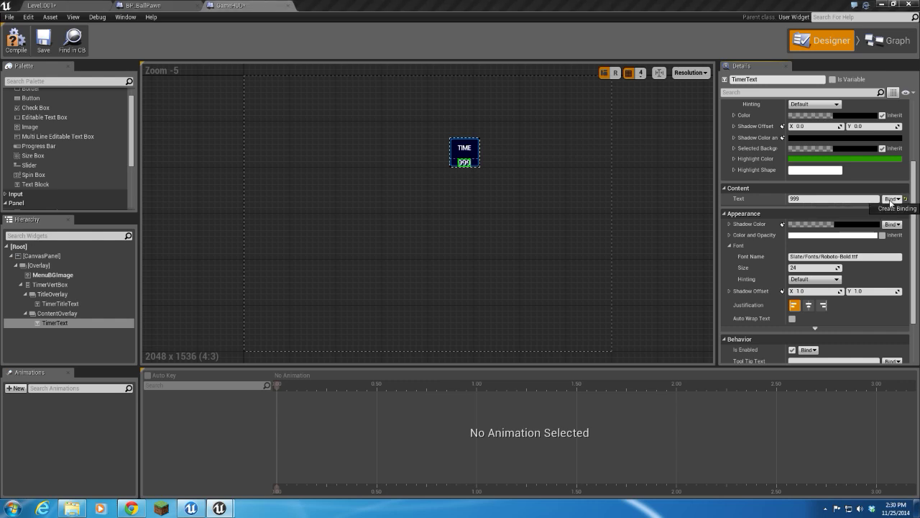
{"action": "left_click", "coordinate": [890, 210]}
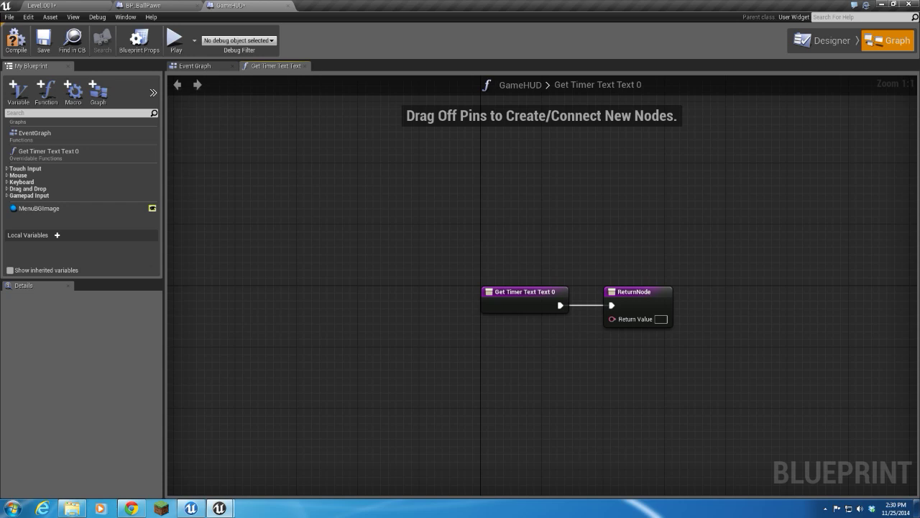
{"action": "left_click", "coordinate": [45, 152]}
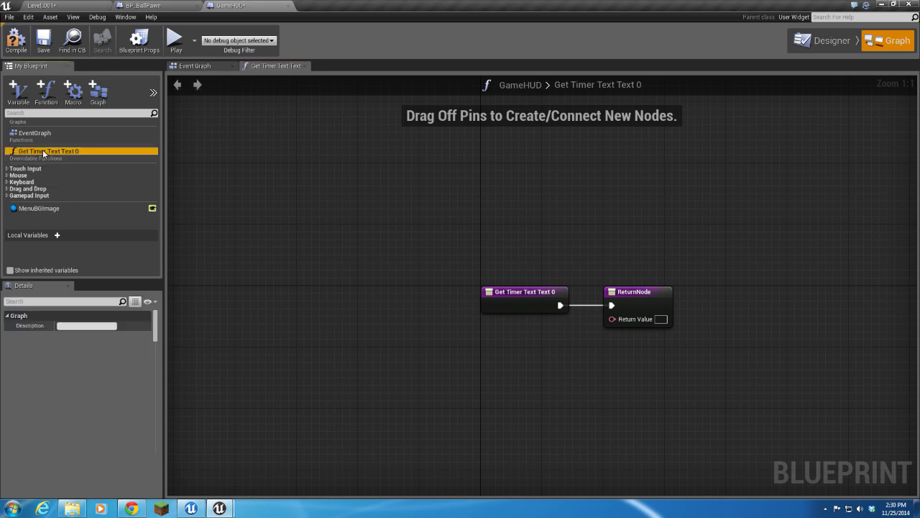
{"action": "left_click", "coordinate": [72, 152]}
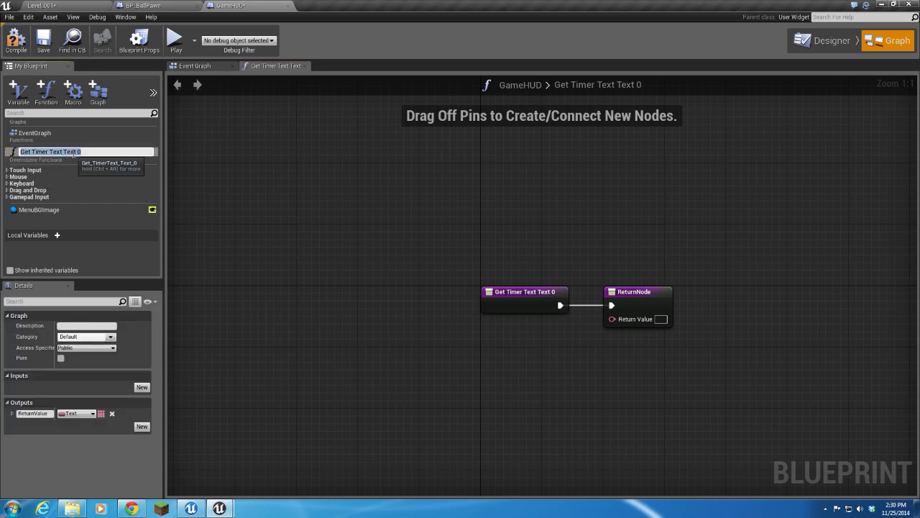
{"action": "type", "text": "Get Timer"}
{"action": "key", "text": "Return"}
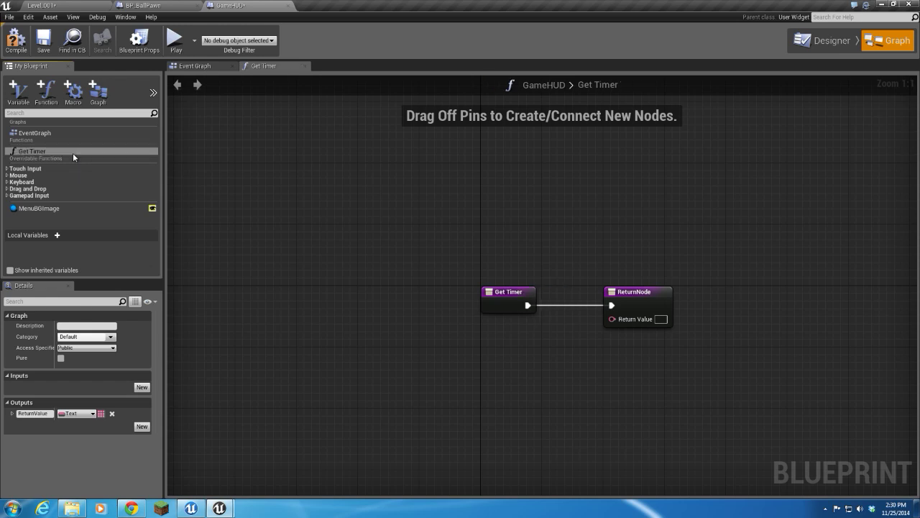
{"action": "left_click_drag", "start_coordinate": [504, 290], "coordinate": [380, 283]}
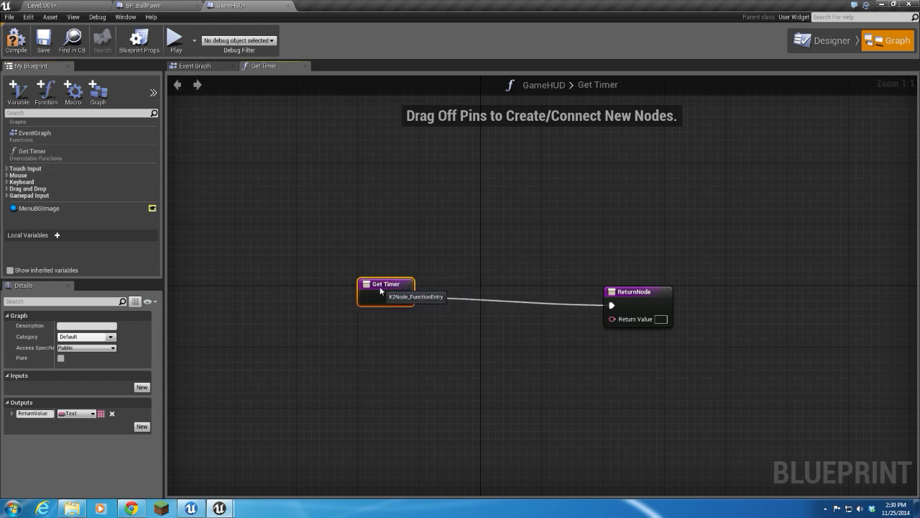
Step: Add Get Player Pawn and a Cast to BP_BallPawn, wiring Get Timer's execution into the cast
{"action": "right_click", "coordinate": [369, 366]}
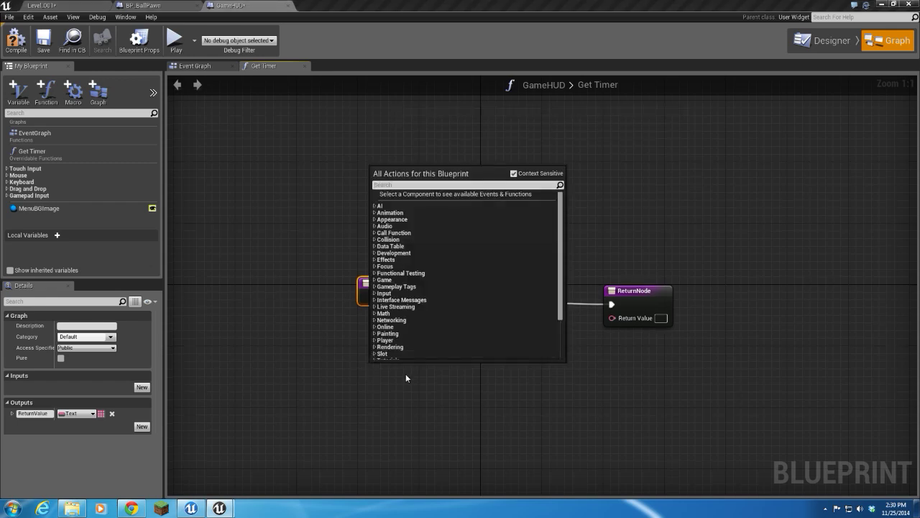
{"action": "type", "text": "getplayer"}
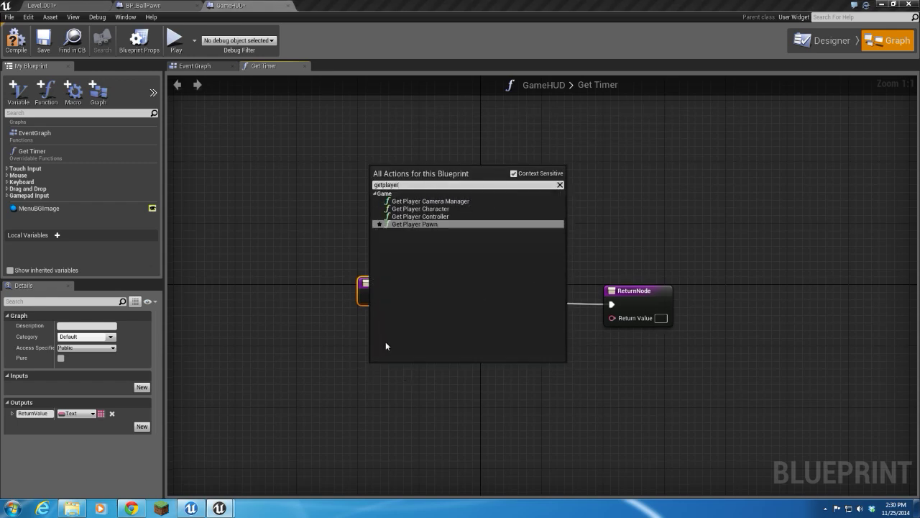
{"action": "left_click", "coordinate": [415, 224]}
{"action": "left_click_drag", "start_coordinate": [403, 368], "coordinate": [337, 353]}
{"action": "left_click_drag", "start_coordinate": [408, 365], "coordinate": [445, 351]}
{"action": "type", "text": "cast"}
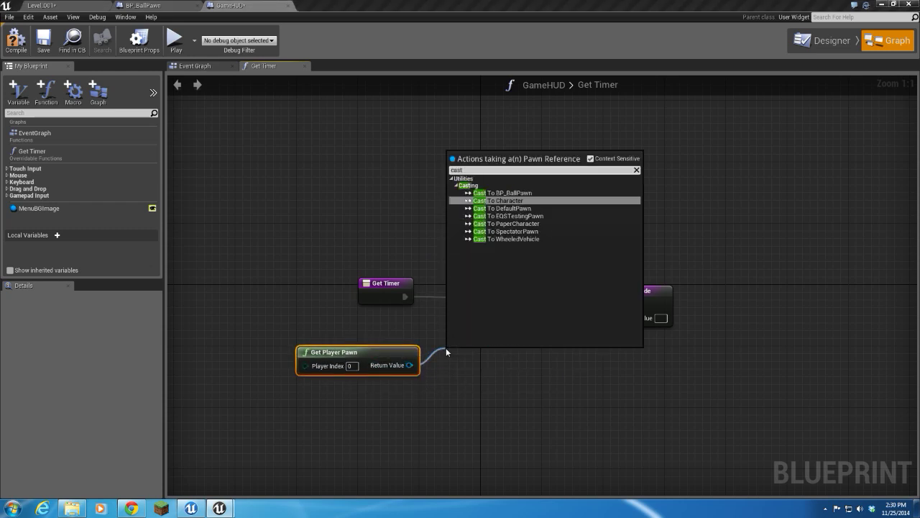
{"action": "left_click", "coordinate": [513, 193]}
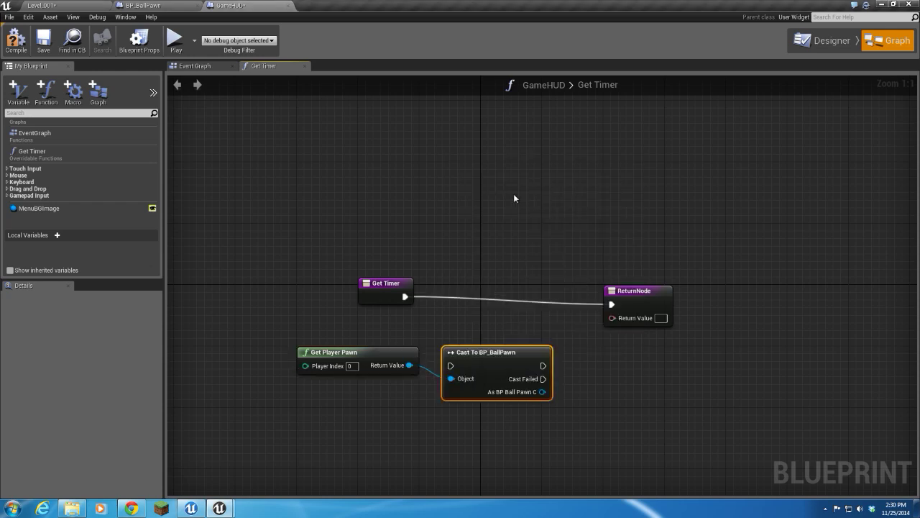
{"action": "left_click_drag", "start_coordinate": [483, 353], "coordinate": [468, 284]}
{"action": "left_click_drag", "start_coordinate": [406, 296], "coordinate": [372, 285]}
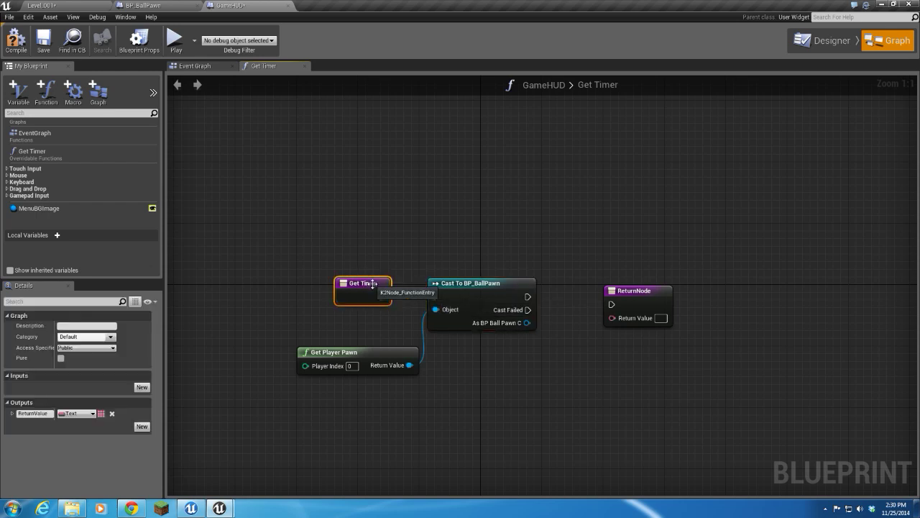
Step: Return the pawn's Time Counter via To Text (Int), and connect the cast's execution to ReturnNode
{"action": "left_click_drag", "start_coordinate": [645, 291], "coordinate": [767, 275]}
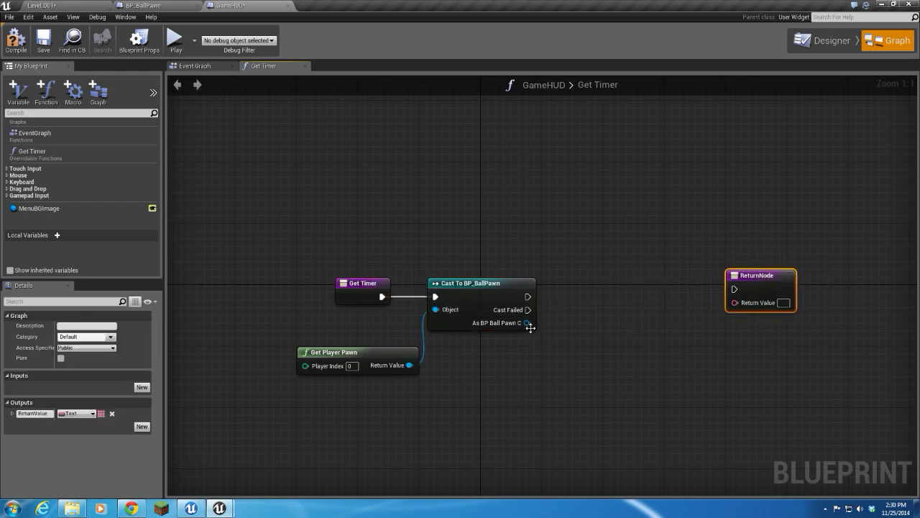
{"action": "left_click_drag", "start_coordinate": [530, 327], "coordinate": [557, 339]}
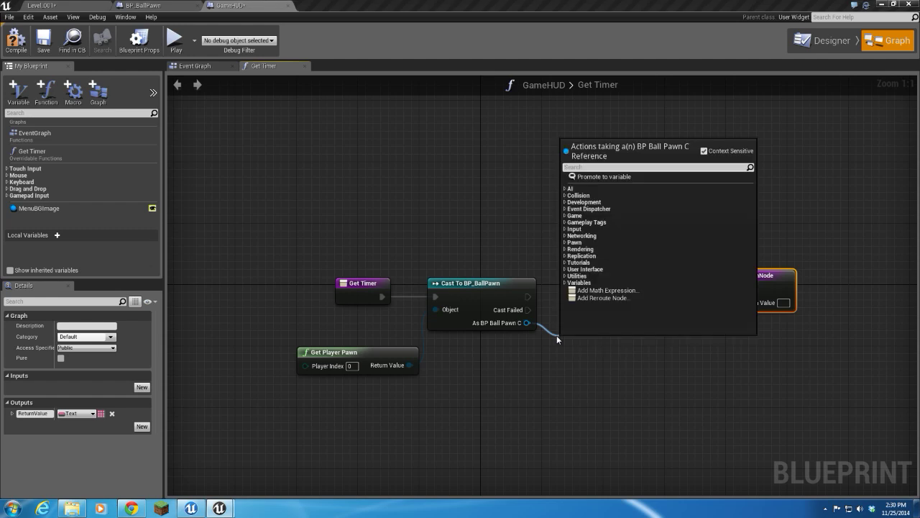
{"action": "type", "text": "get"}
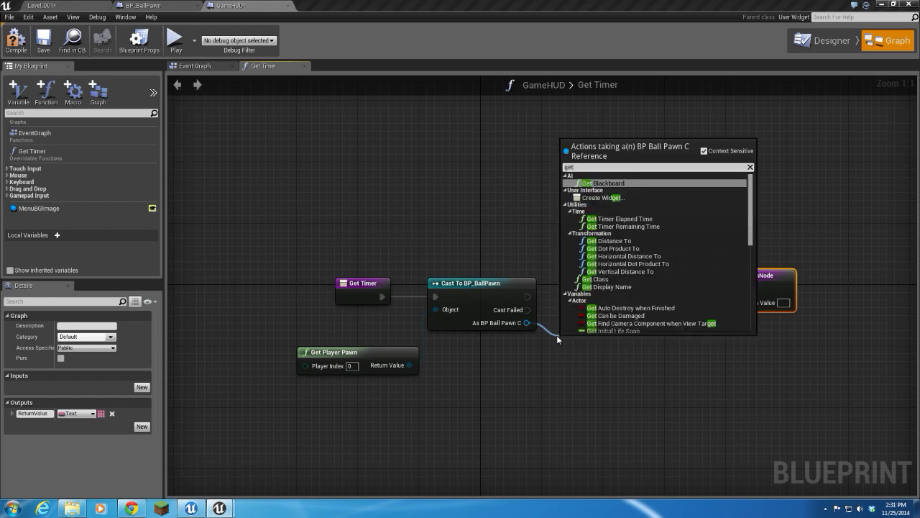
{"action": "type", "text": "tim"}
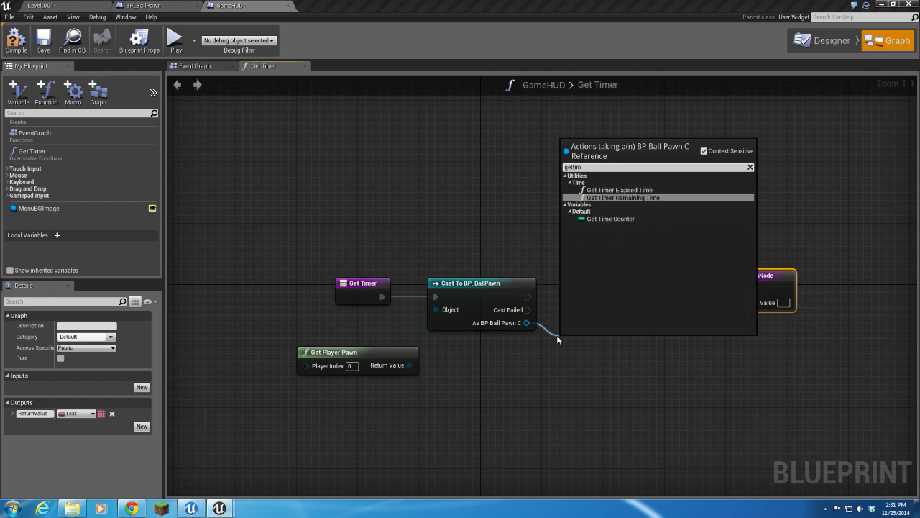
{"action": "left_click", "coordinate": [611, 219]}
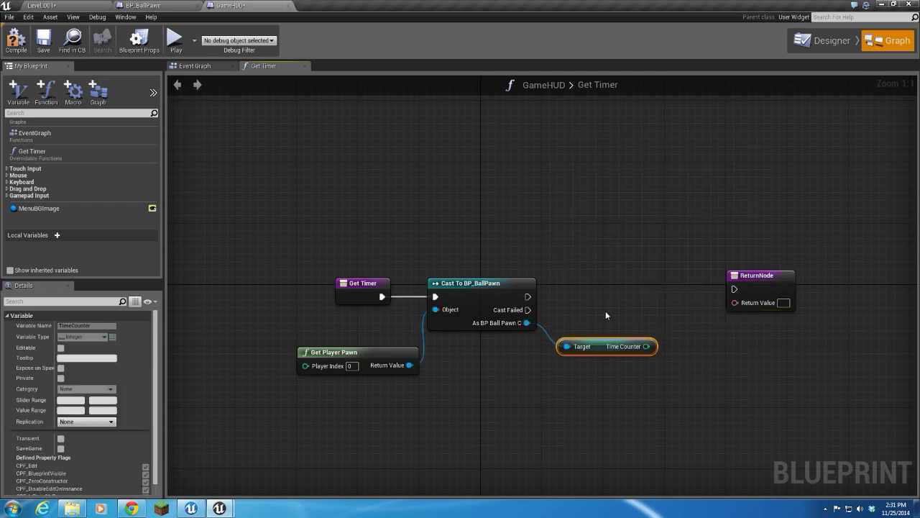
{"action": "left_click_drag", "start_coordinate": [598, 343], "coordinate": [736, 306]}
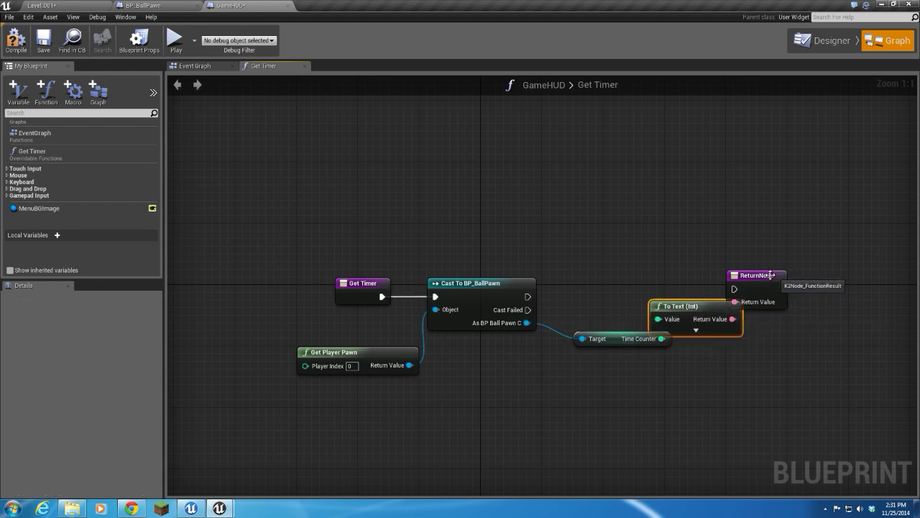
{"action": "left_click_drag", "start_coordinate": [751, 275], "coordinate": [812, 283]}
{"action": "left_click_drag", "start_coordinate": [694, 302], "coordinate": [733, 303]}
{"action": "left_click_drag", "start_coordinate": [530, 299], "coordinate": [795, 296]}
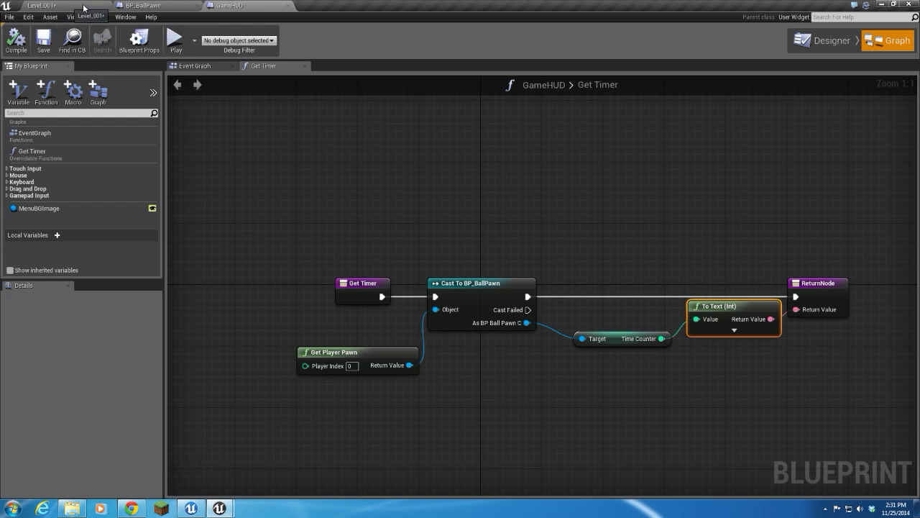
Step: Add an Event Begin Play node in the BP_BallPawn event graph
{"action": "left_click", "coordinate": [148, 6]}
{"action": "right_click_drag", "start_coordinate": [386, 233], "coordinate": [479, 267]}
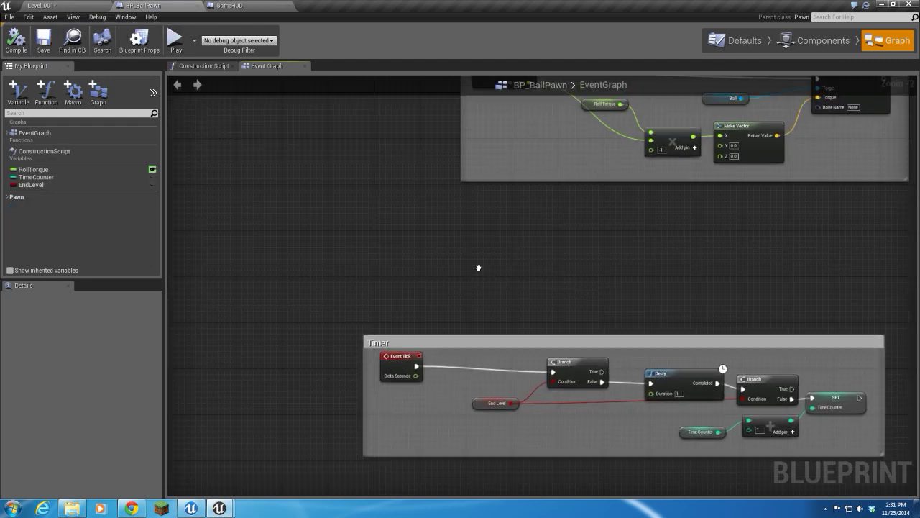
{"action": "right_click", "coordinate": [399, 247]}
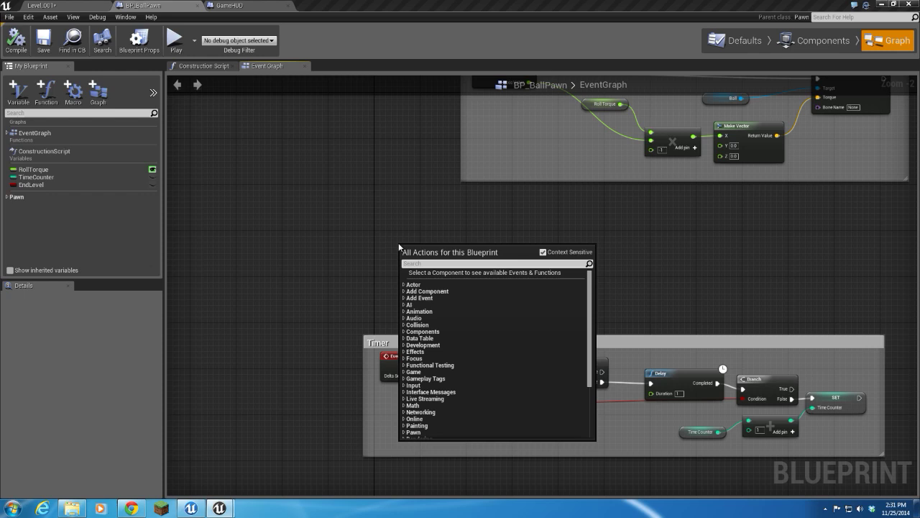
{"action": "type", "text": "begi"}
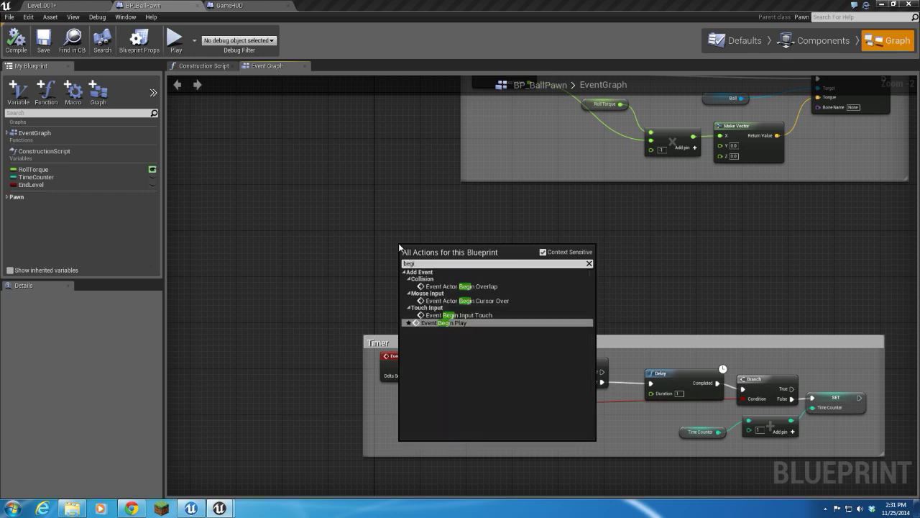
{"action": "left_click", "coordinate": [436, 323]}
Step: Follow Begin Play with a Create Widget node using class GameHUD_C
{"action": "left_click_drag", "start_coordinate": [432, 247], "coordinate": [481, 256]}
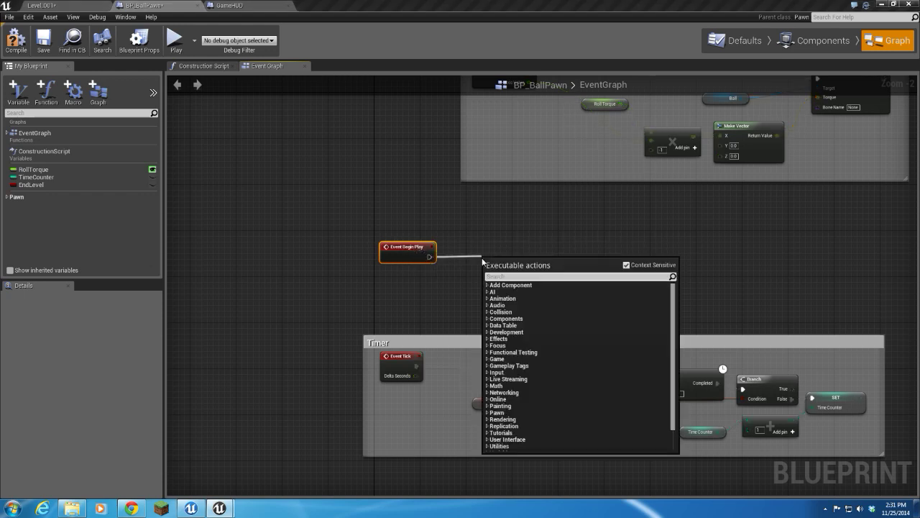
{"action": "type", "text": "creat"}
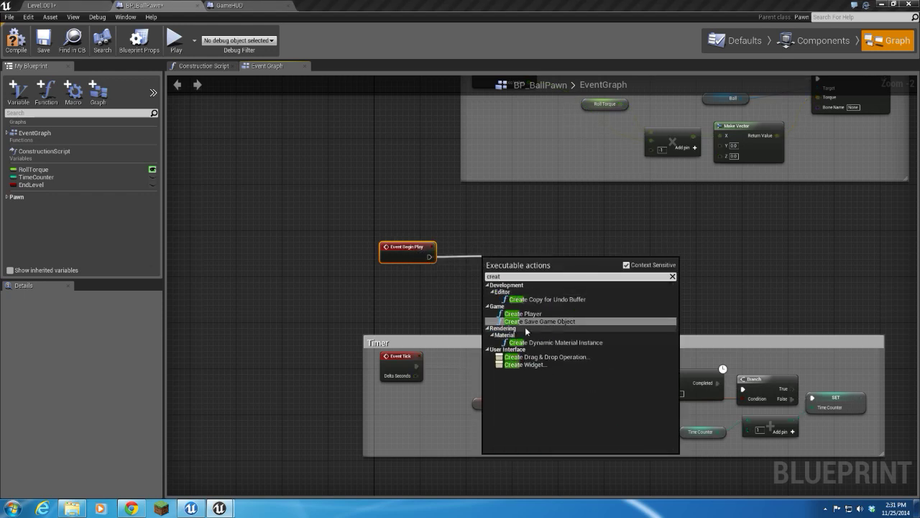
{"action": "left_click", "coordinate": [533, 364]}
{"action": "scroll", "coordinate": [538, 282], "scroll_direction": "up", "scroll_amount": 2}
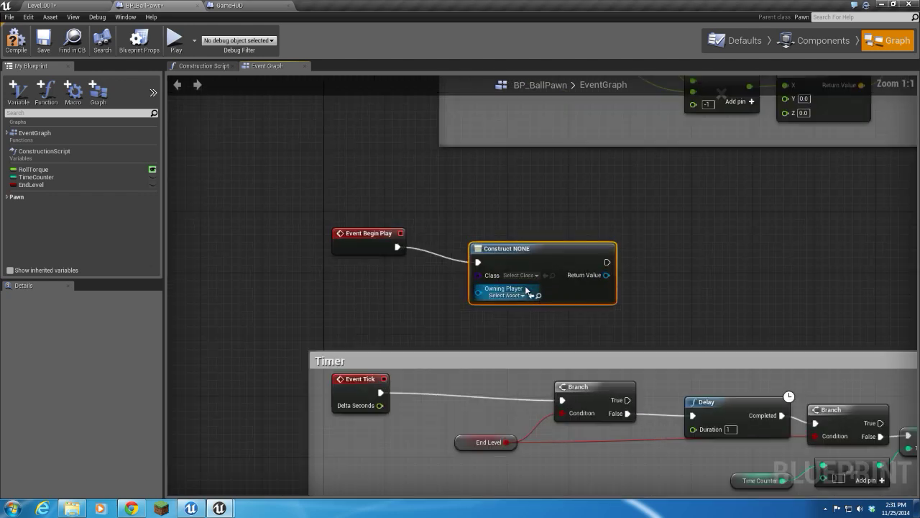
{"action": "left_click", "coordinate": [535, 275]}
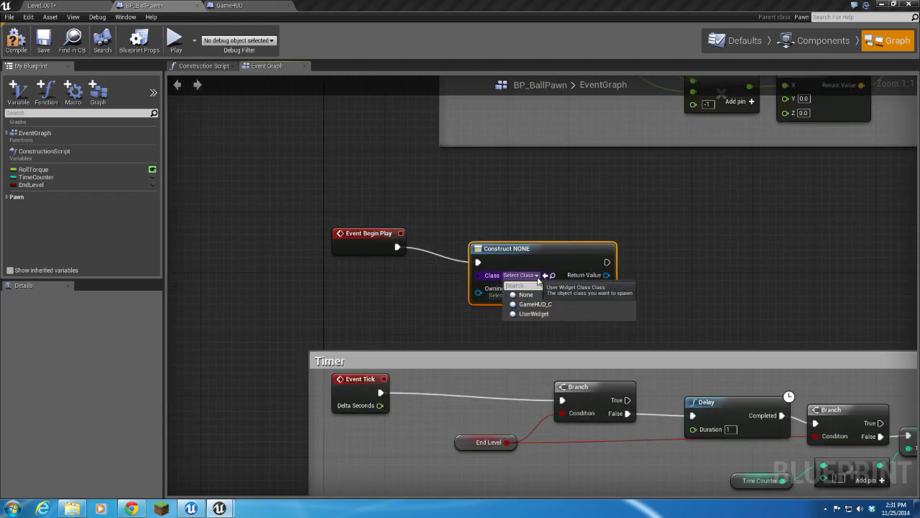
{"action": "left_click", "coordinate": [529, 304]}
{"action": "left_click_drag", "start_coordinate": [556, 250], "coordinate": [541, 243]}
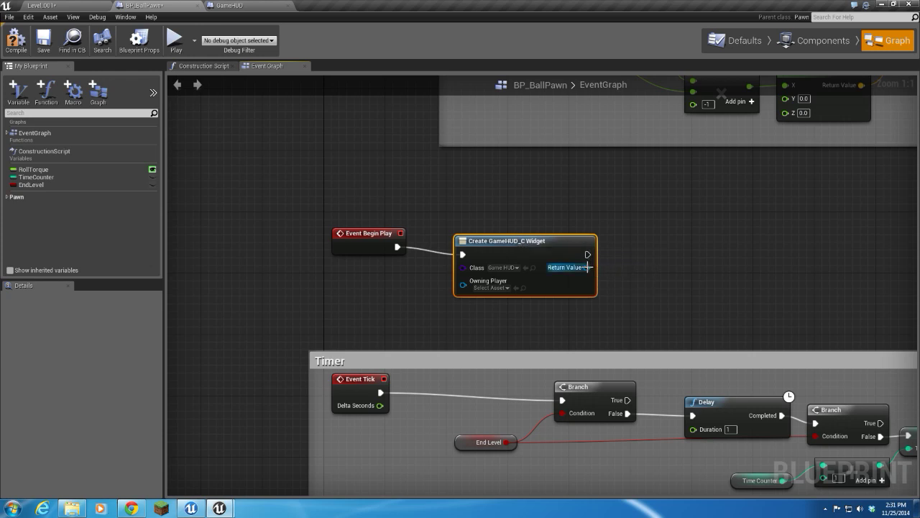
Step: Add the created widget to the viewport, then compile and save BP_BallPawn
{"action": "left_click_drag", "start_coordinate": [587, 267], "coordinate": [637, 267]}
{"action": "type", "text": "add"}
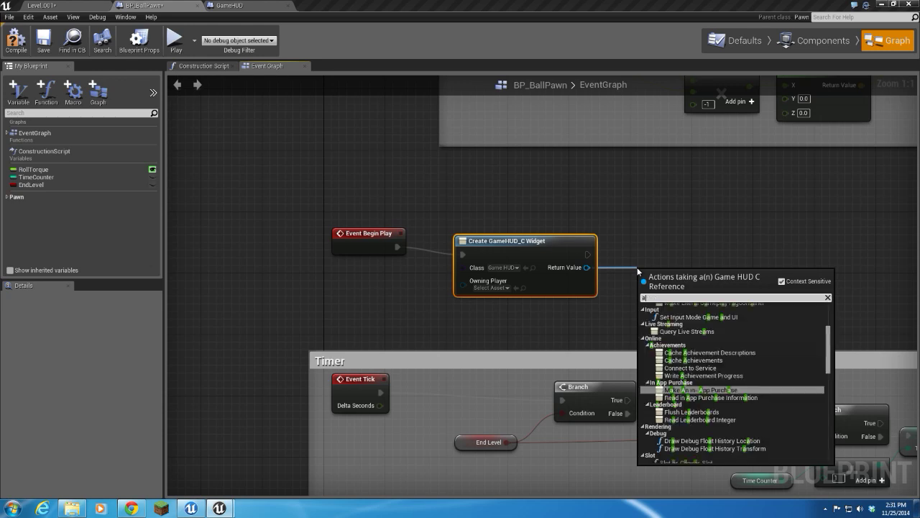
{"action": "left_click", "coordinate": [685, 321]}
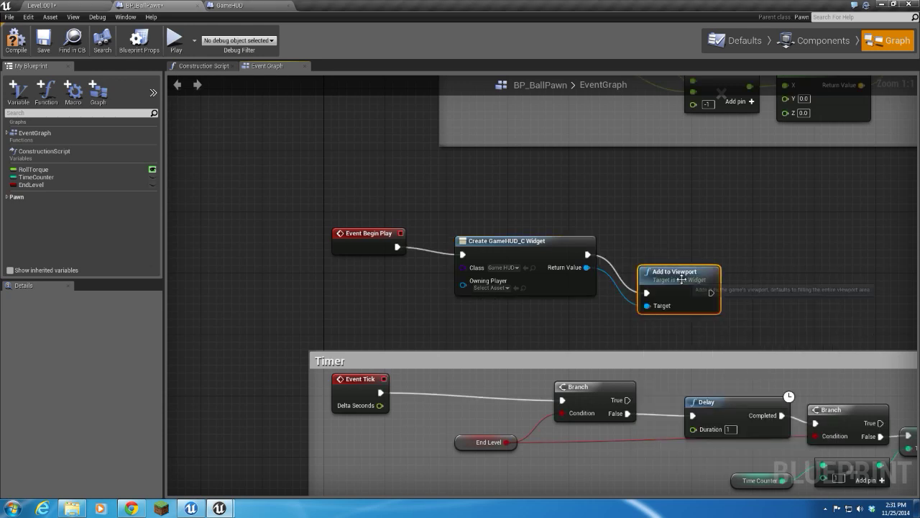
{"action": "left_click", "coordinate": [18, 43]}
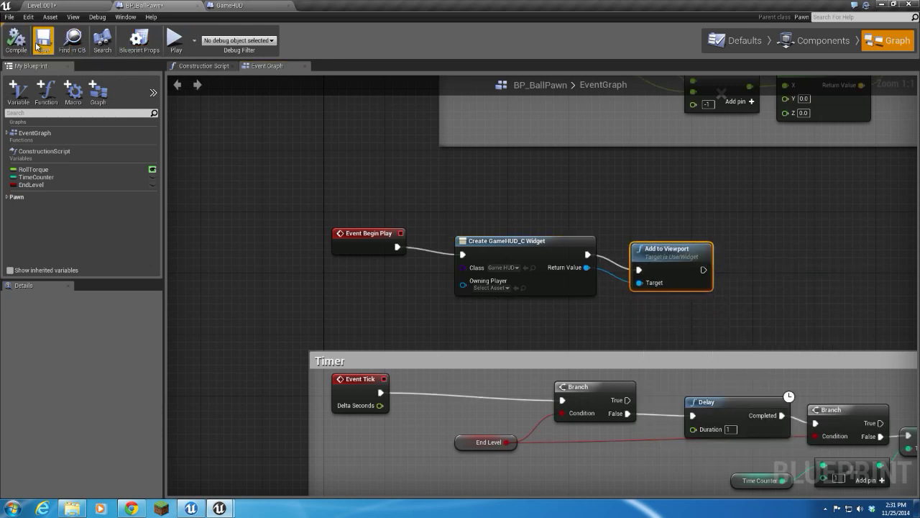
{"action": "left_click", "coordinate": [44, 41]}
Step: Play Level_001 to test the TIME HUD counter
{"action": "left_click", "coordinate": [60, 7]}
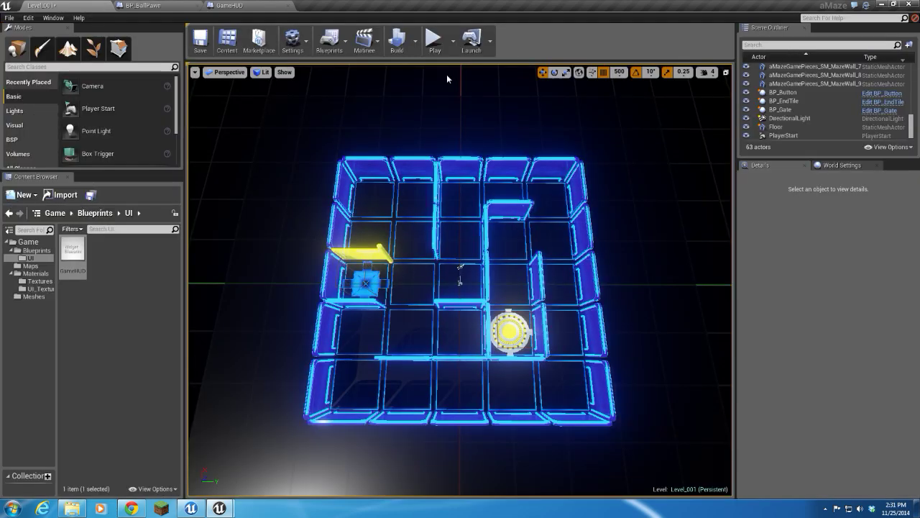
{"action": "left_click", "coordinate": [434, 39]}
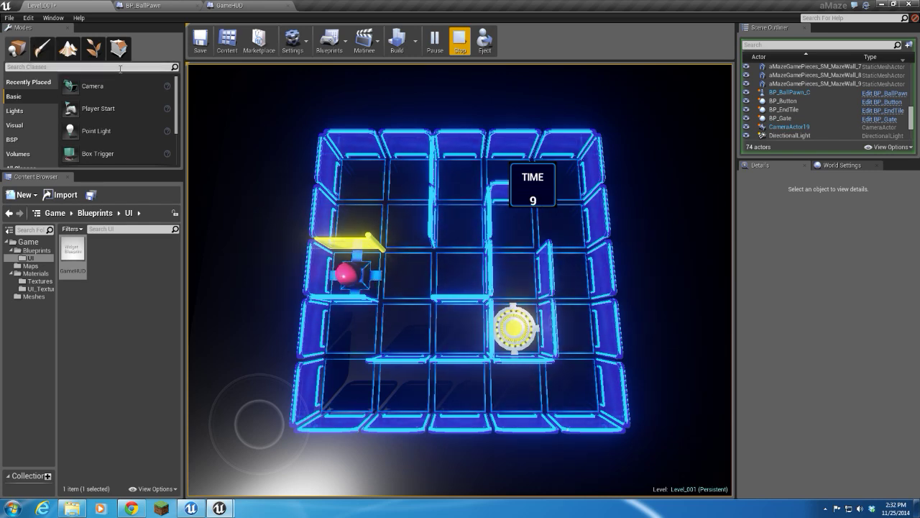
Step: Stop play, move GameHUD's TIME overlay to the canvas's top-right corner, and compile
{"action": "key", "text": "Escape"}
{"action": "left_click", "coordinate": [227, 6]}
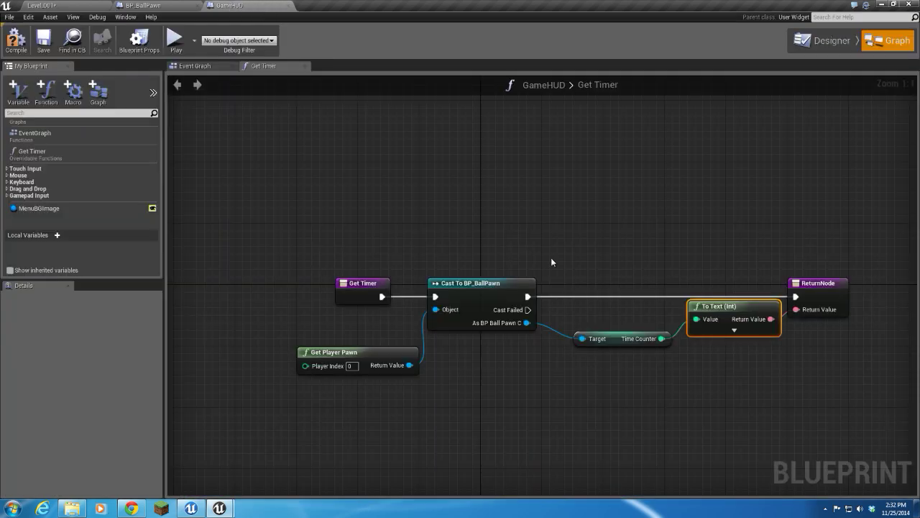
{"action": "left_click", "coordinate": [817, 46]}
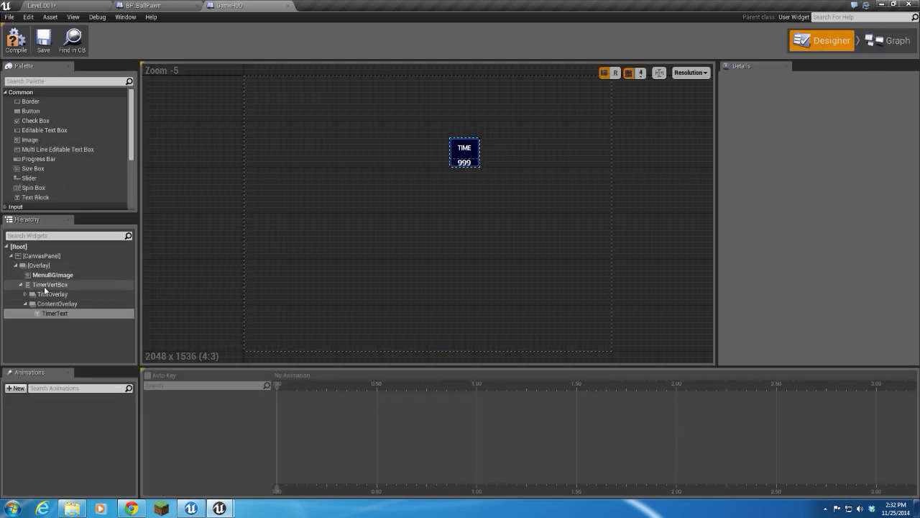
{"action": "left_click", "coordinate": [40, 267]}
{"action": "left_click_drag", "start_coordinate": [476, 149], "coordinate": [562, 102]}
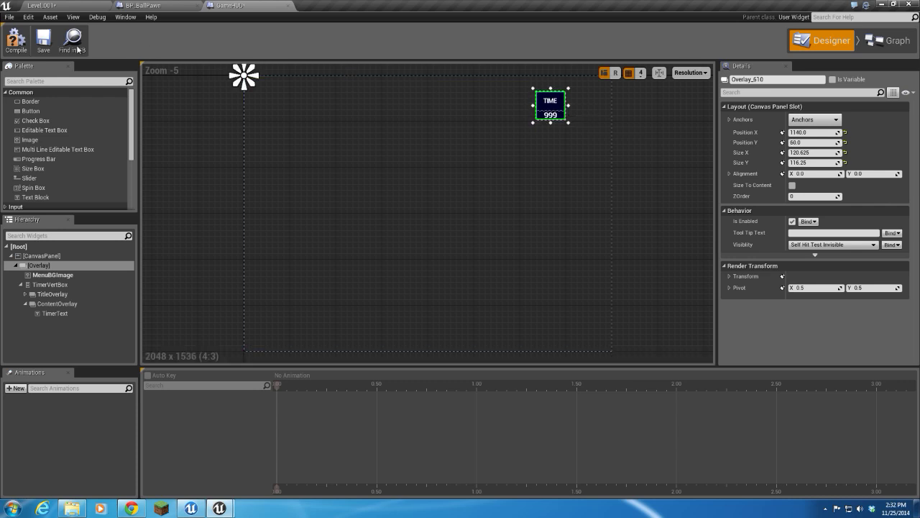
{"action": "left_click", "coordinate": [16, 43]}
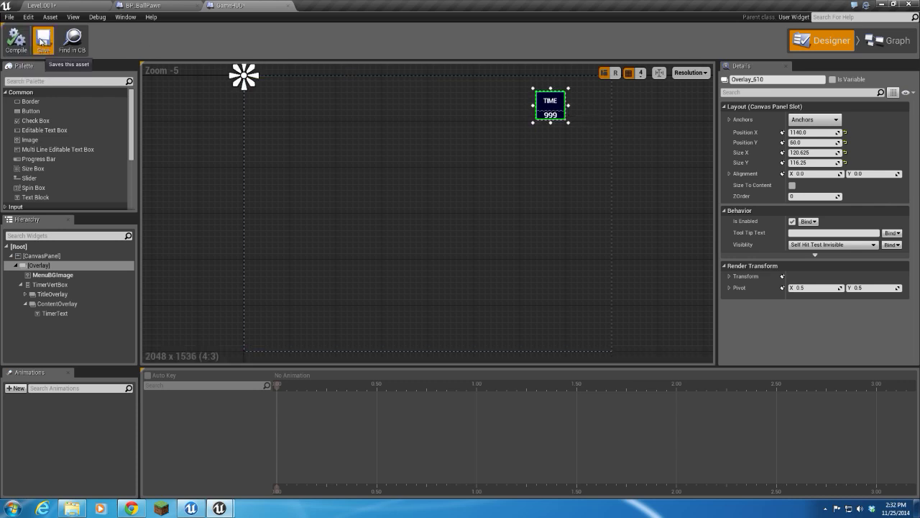
{"action": "left_click", "coordinate": [84, 6]}
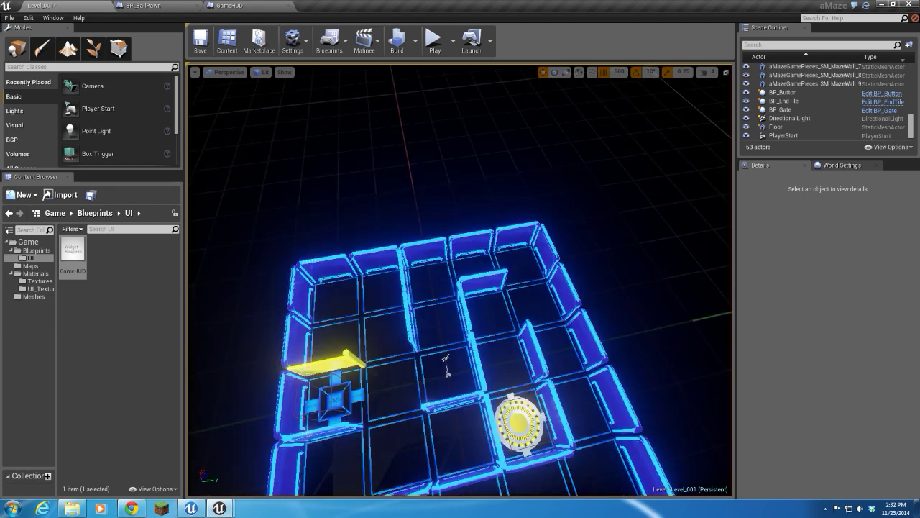
Step: Orbit the perspective viewport to look down on the whole maze
{"action": "right_click_drag", "start_coordinate": [460, 281], "coordinate": [417, 249]}
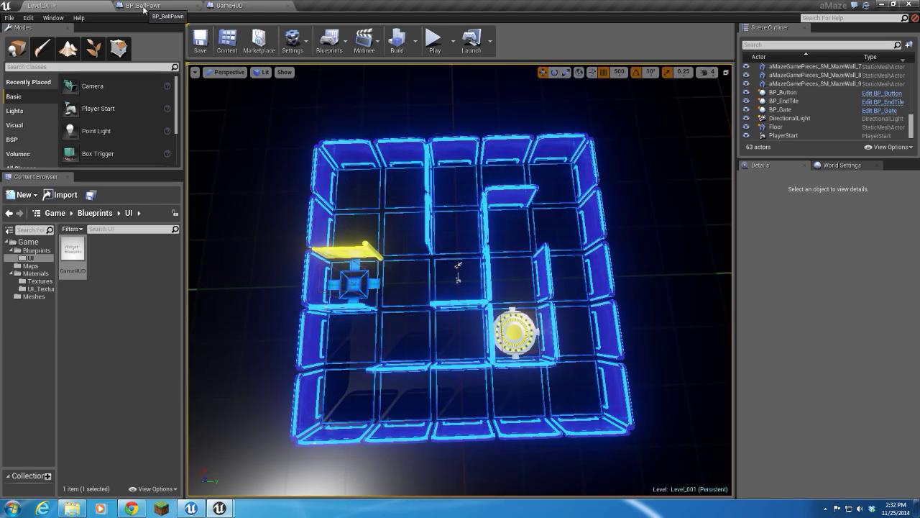
{"action": "right_click_drag", "start_coordinate": [643, 199], "coordinate": [633, 209]}
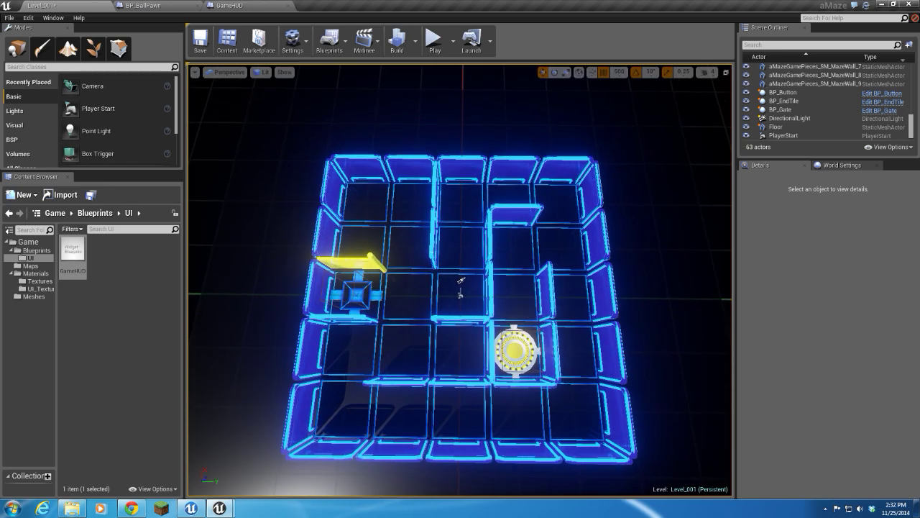